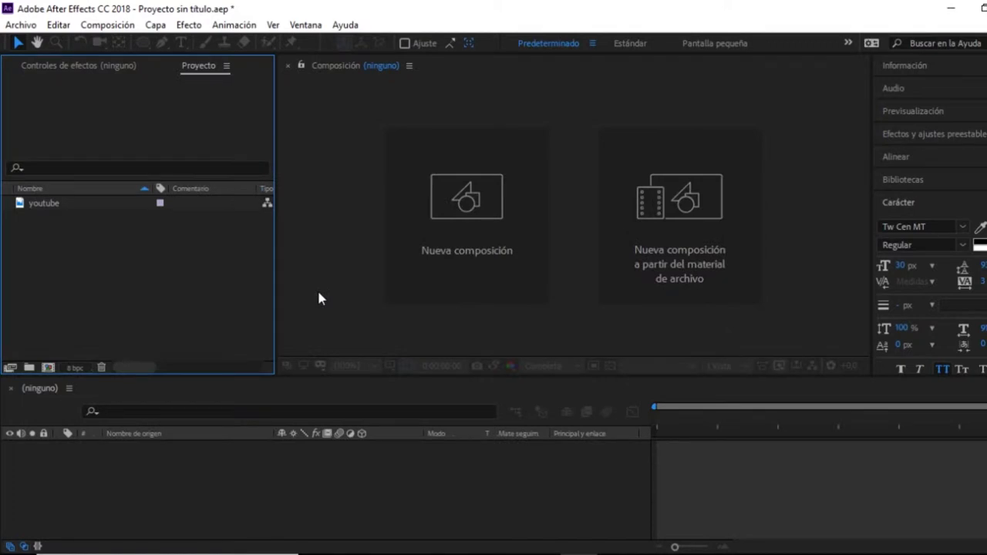
- Make a new composition named 'Gif' at 600×400, 60 fps and 15 seconds long
left_click(460, 210)
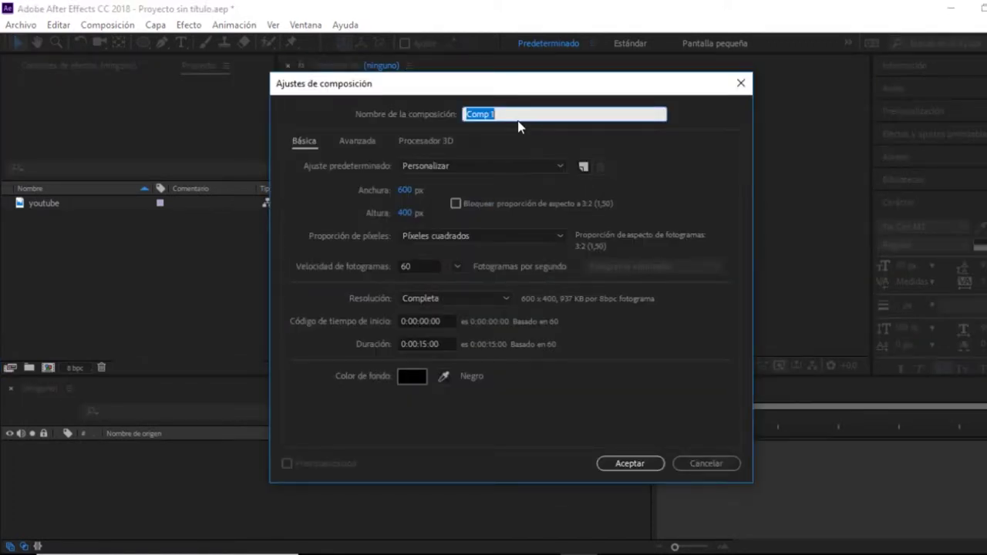
type("Gif")
left_click_drag(406, 213, 426, 318)
left_click(625, 465)
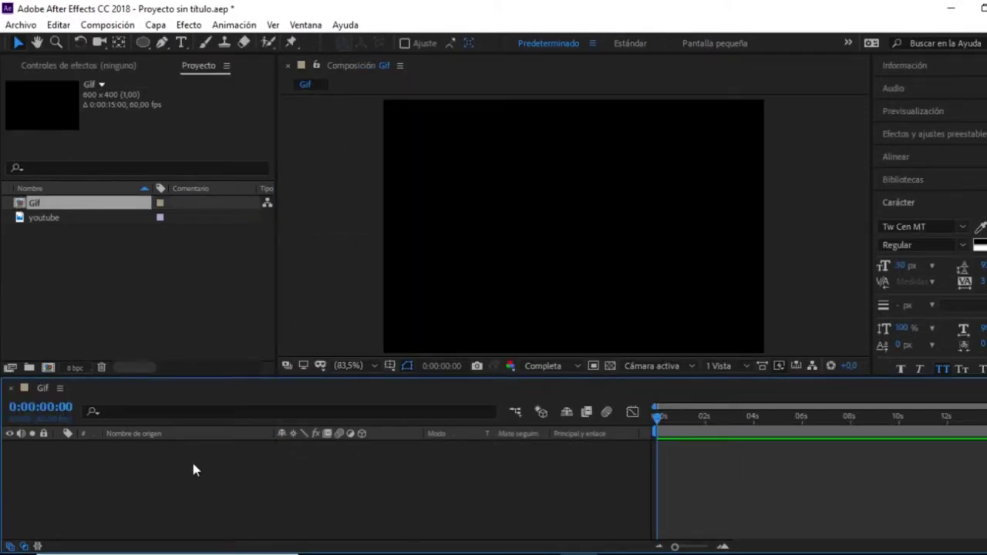
- Drop the youtube image into the Gif timeline and scale it down to 18%
left_click_drag(53, 222, 146, 458)
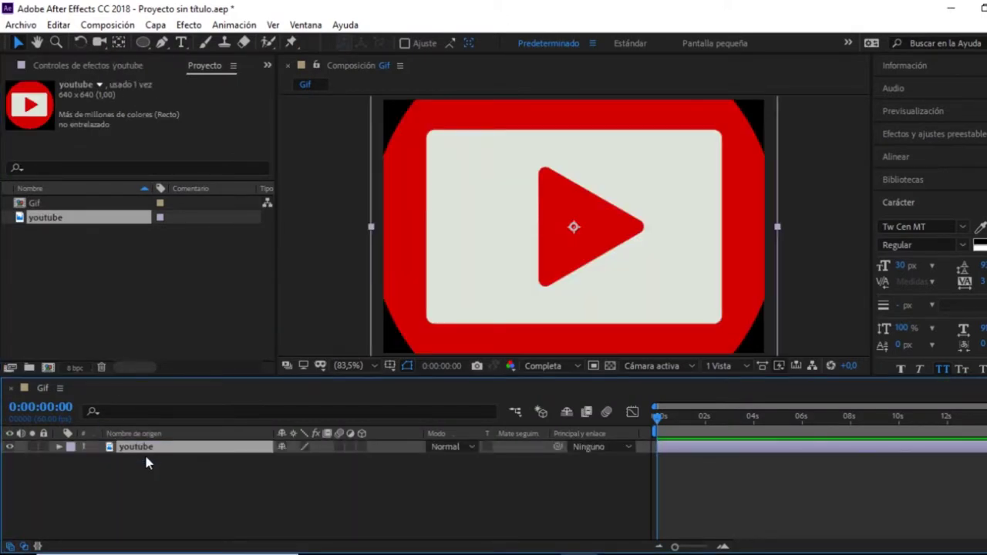
key("s")
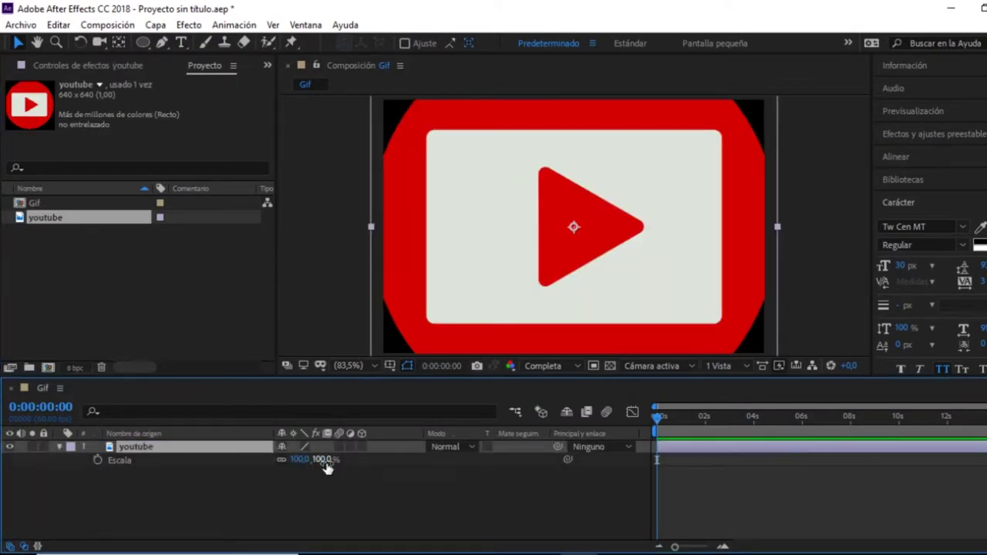
left_click_drag(325, 463, 271, 468)
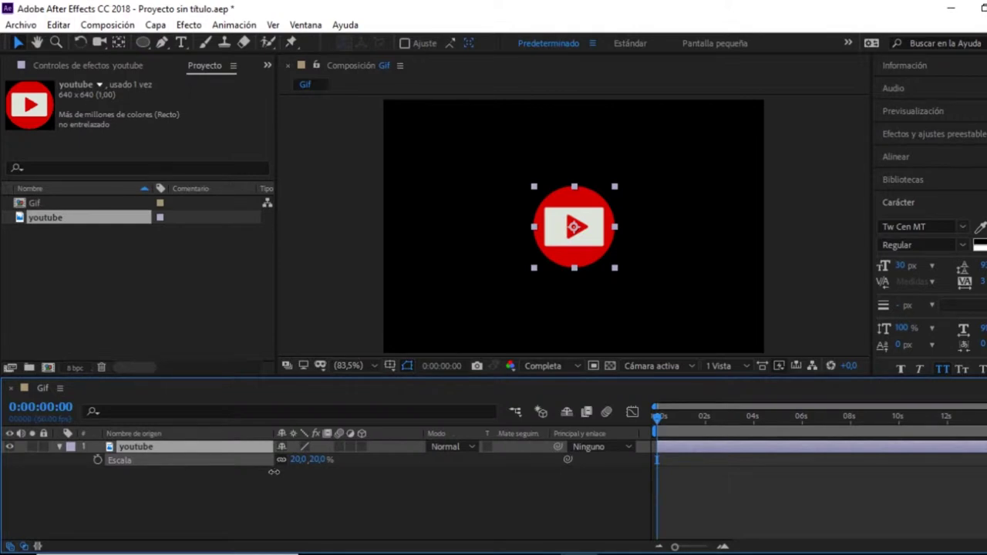
left_click_drag(271, 469, 267, 469)
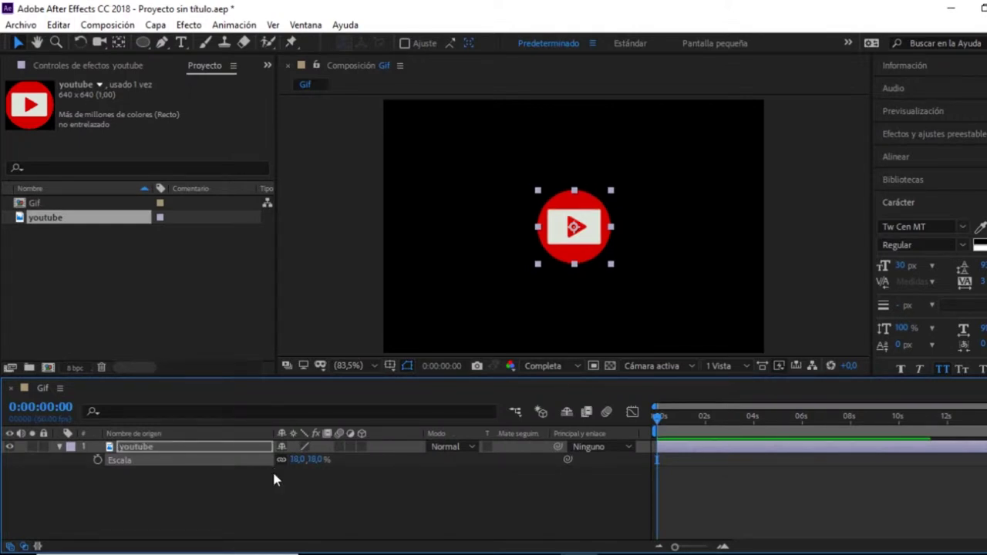
key("p")
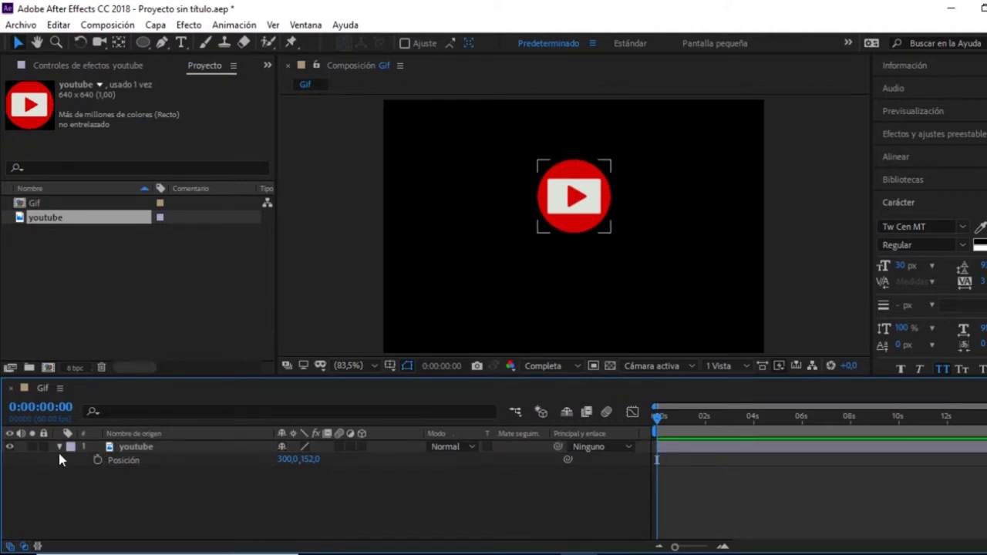
- Add a new adjustment layer to the Gif composition
left_click(60, 448)
right_click(162, 477)
mouse_move(245, 313)
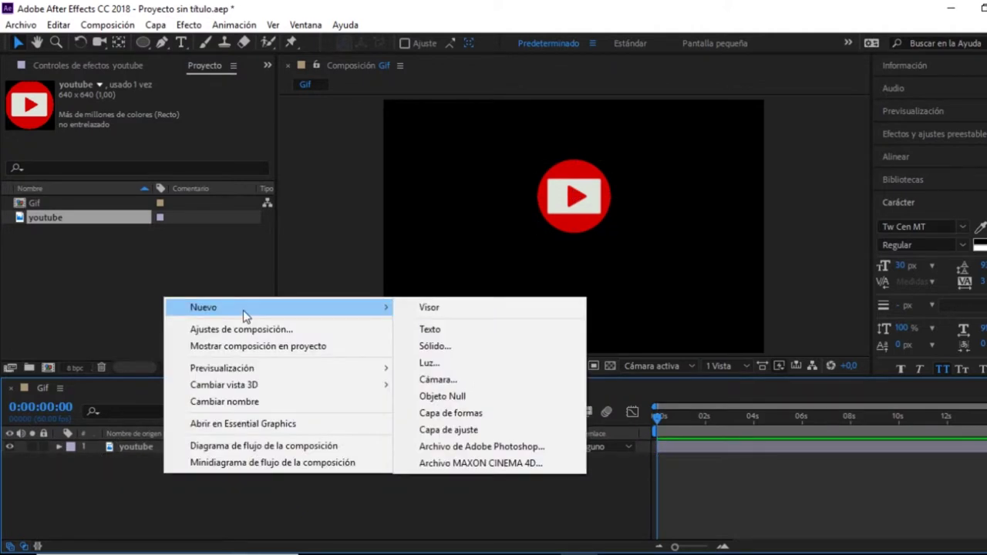
left_click(495, 432)
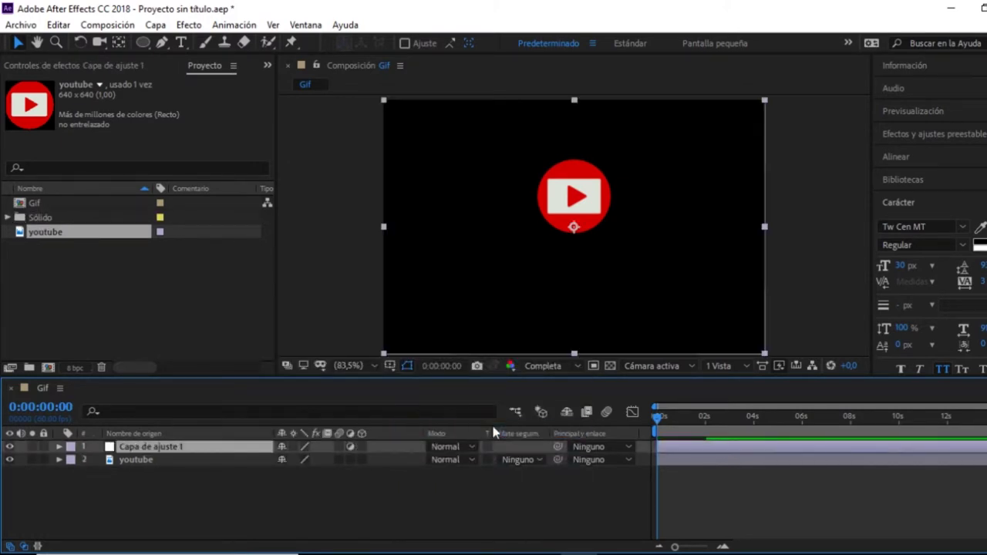
- Draw an elliptical mask on the adjustment layer, centred on the YouTube logo
left_click(142, 44)
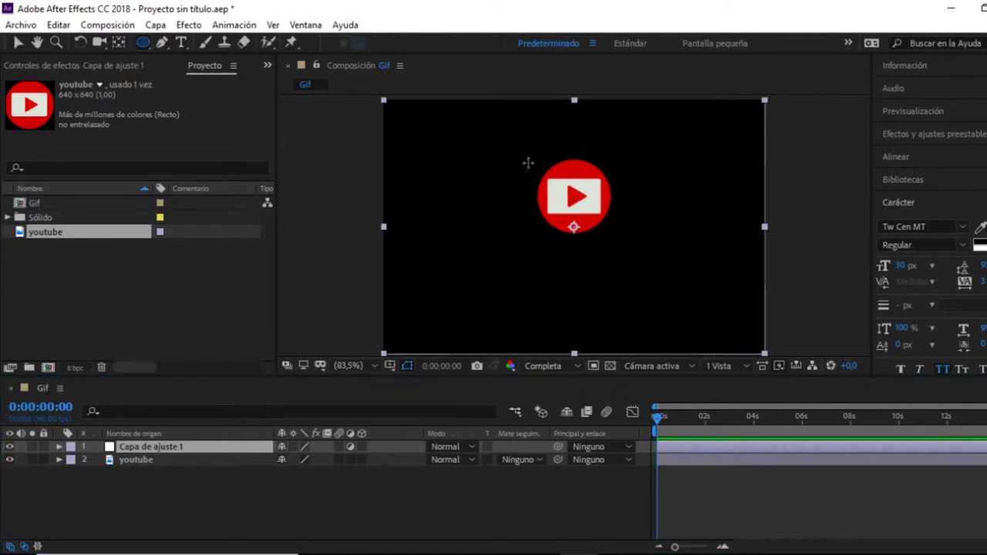
left_click_drag(524, 155, 614, 231)
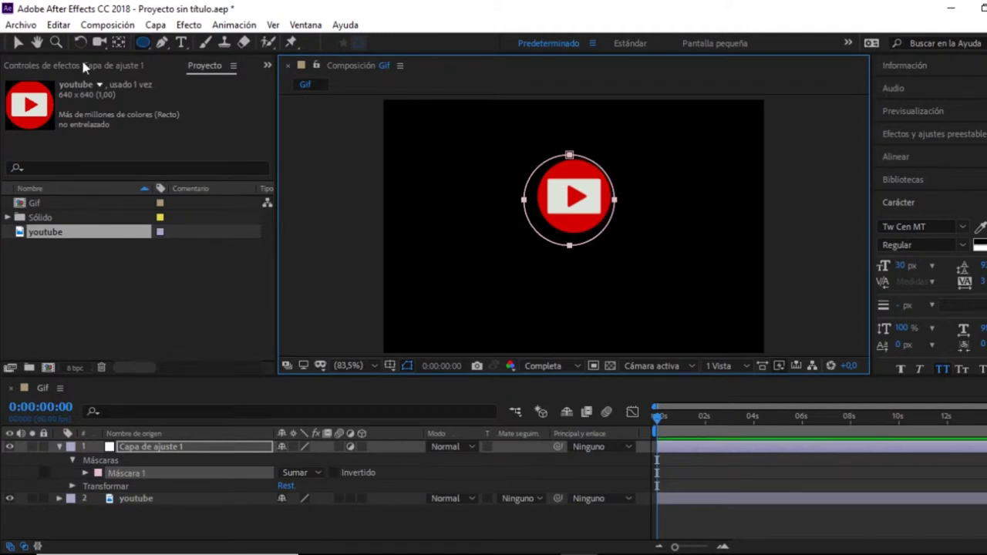
key("v")
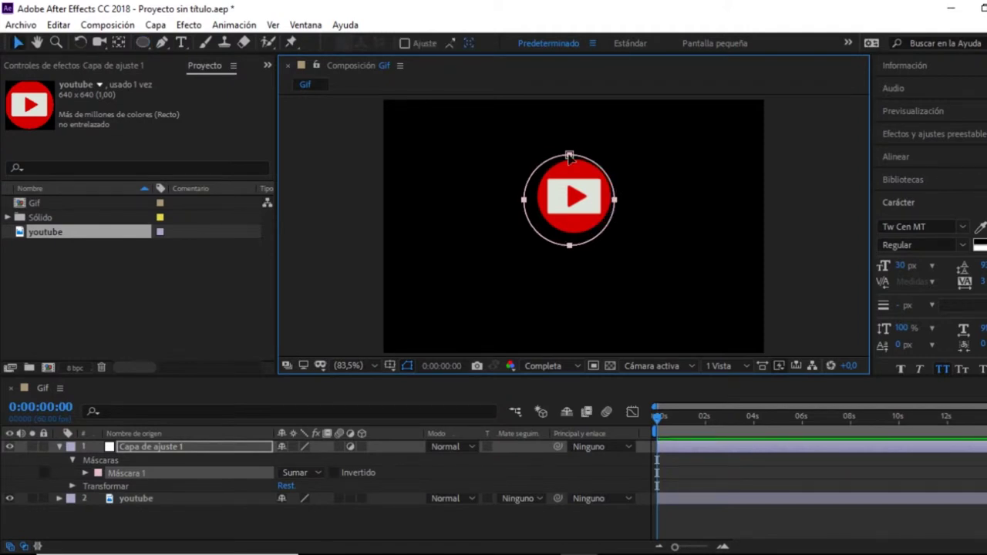
left_click_drag(568, 156, 573, 156)
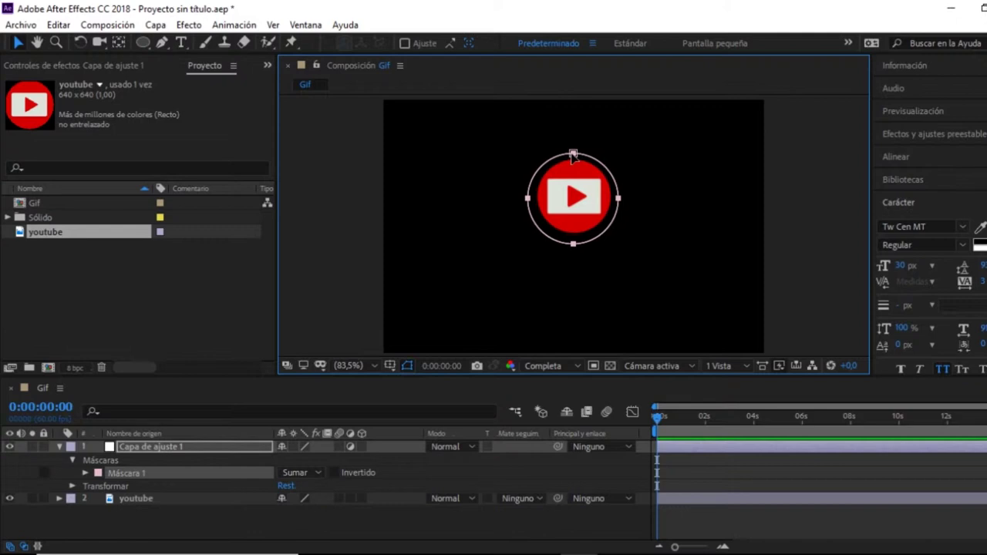
left_click_drag(572, 155, 573, 150)
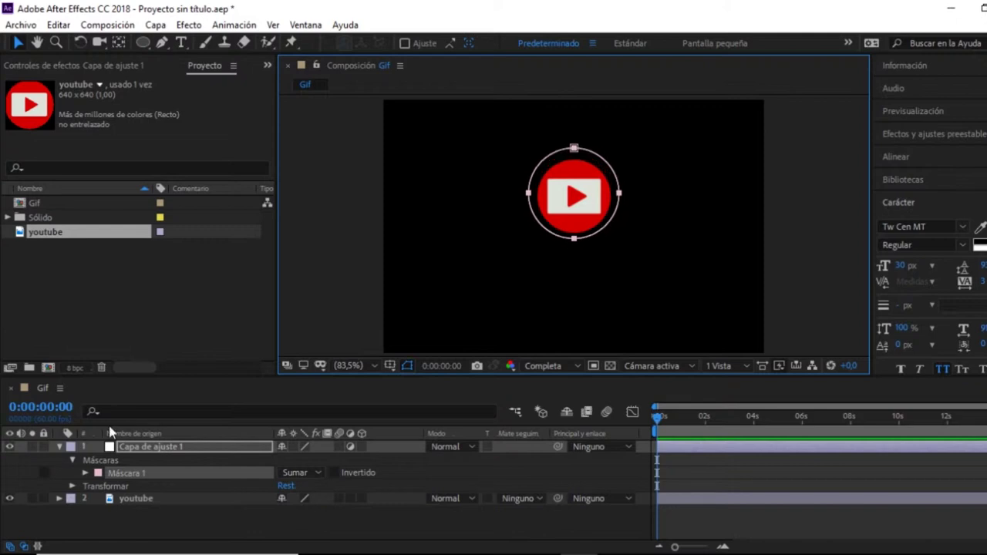
- Set the youtube layer's track matte to the adjustment layer's alpha (Mate alfa)
left_click(60, 447)
left_click(518, 460)
left_click(364, 492)
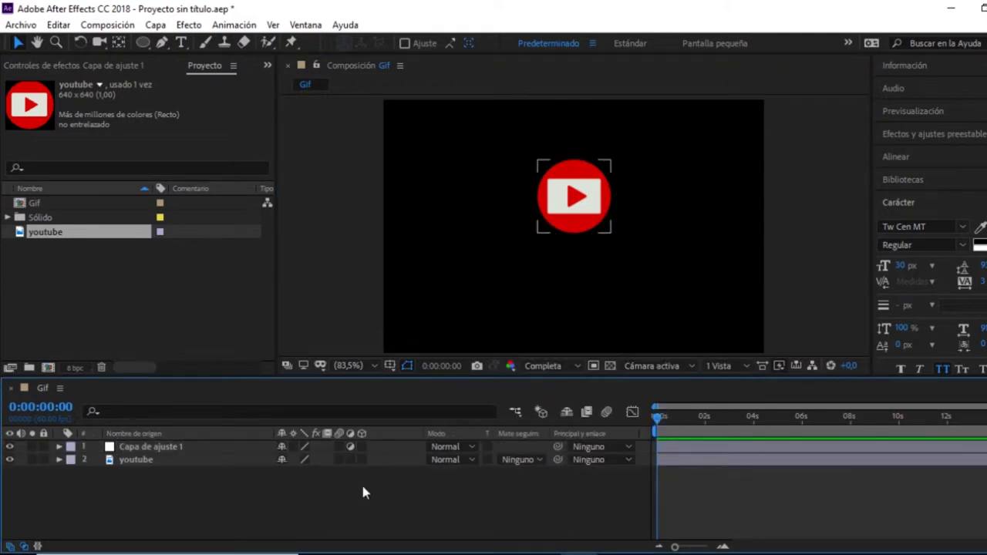
left_click(517, 460)
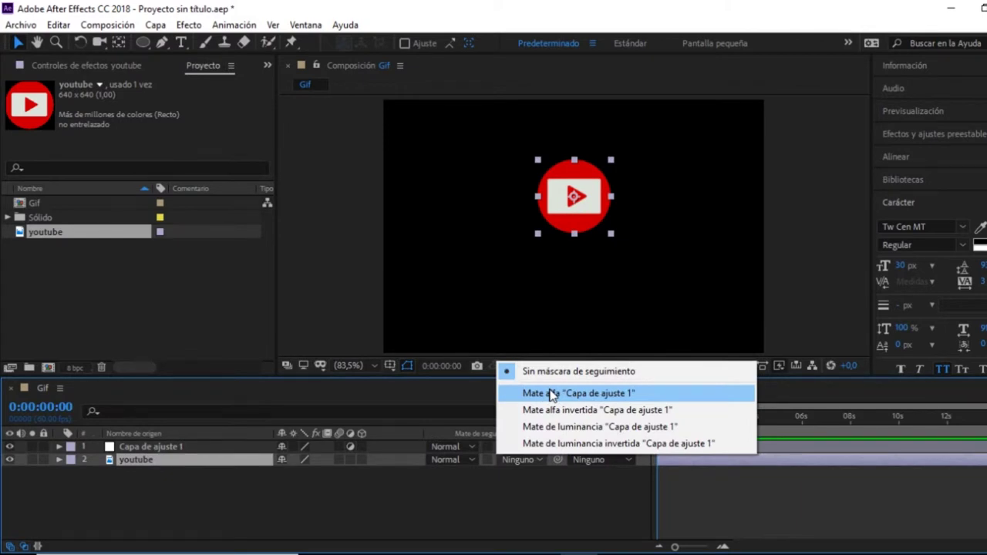
left_click(552, 395)
- Keyframe the logo's Position so it starts lower at 300,297 and ends at 300,152
key("p")
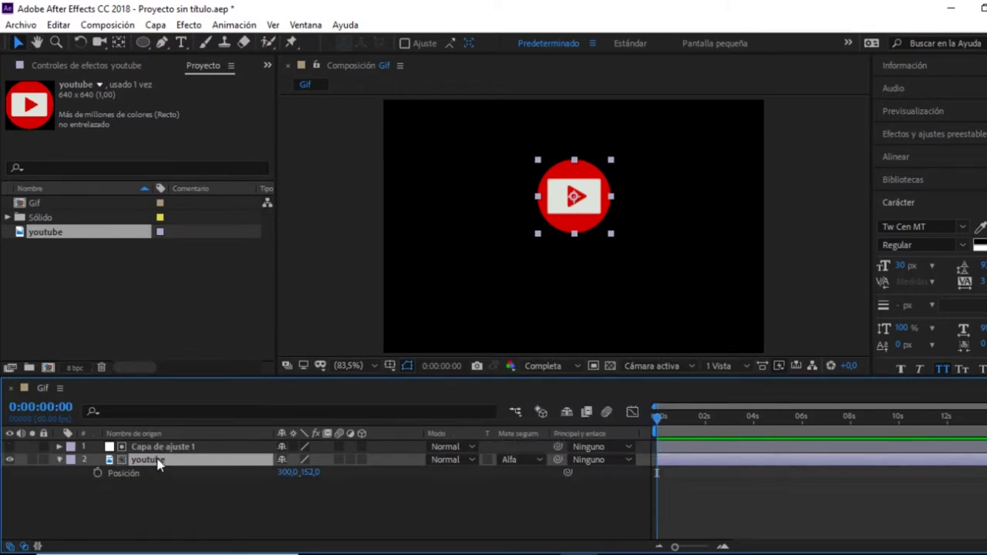
left_click(97, 473)
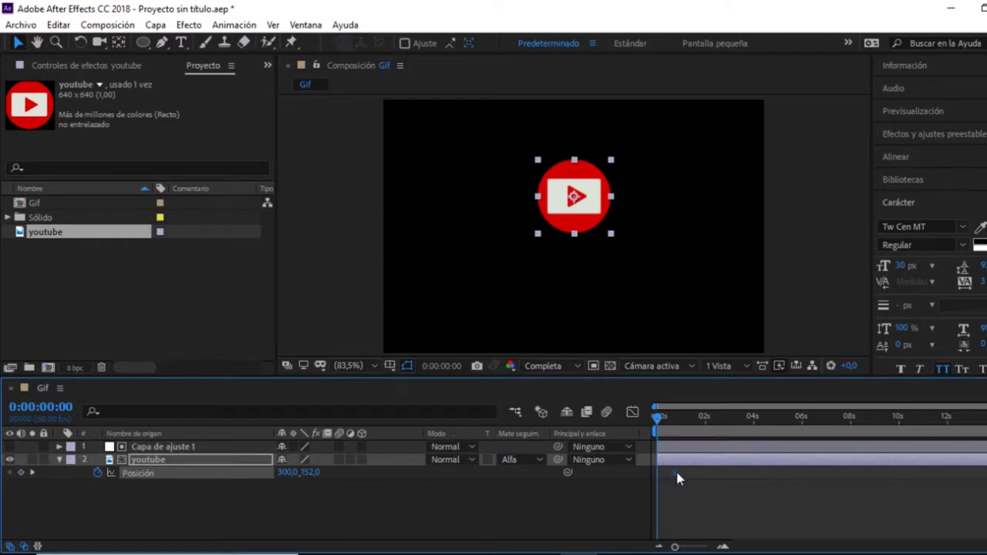
mouse_move(681, 478)
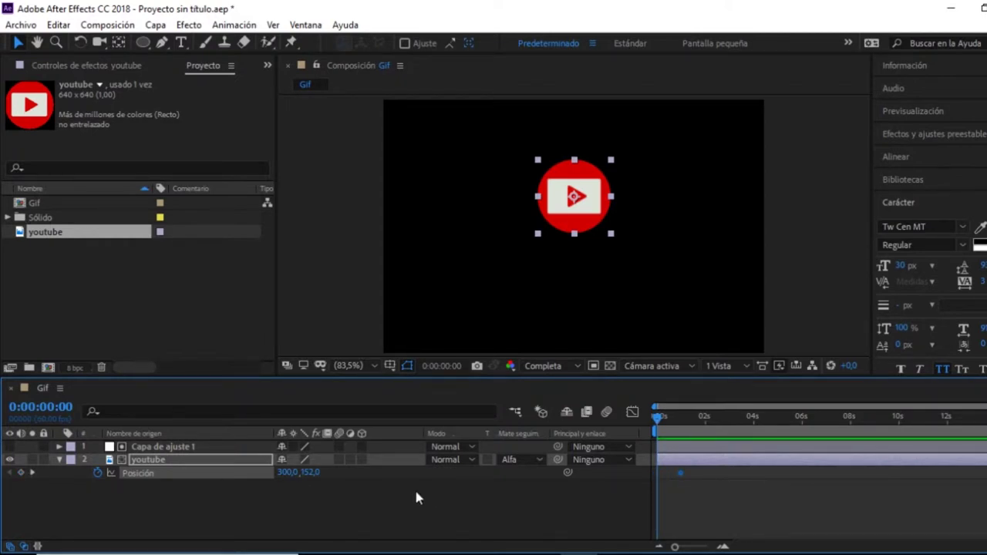
left_click_drag(302, 472, 413, 480)
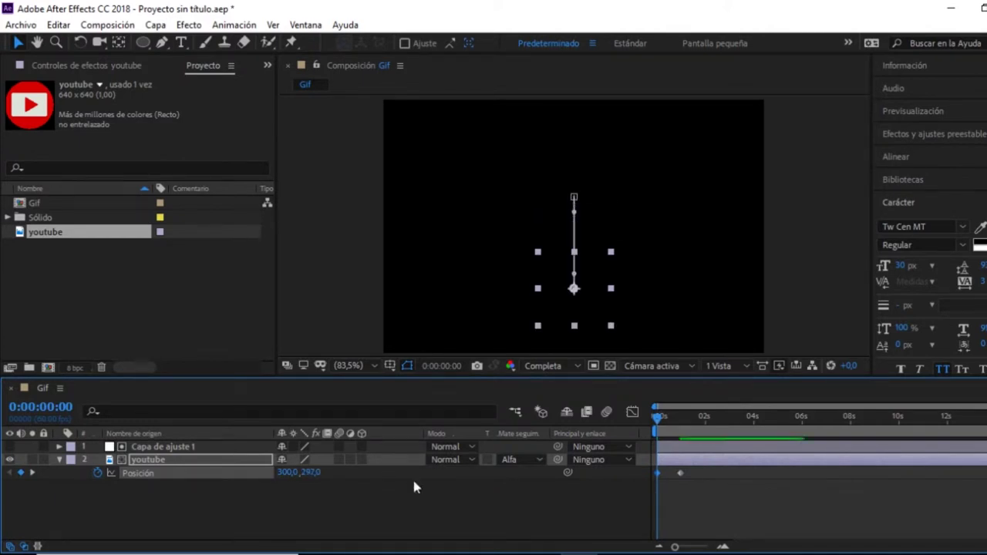
- Check the position speed graph, preview the rise, and park the playhead near 1:03
left_click_drag(695, 484, 656, 469)
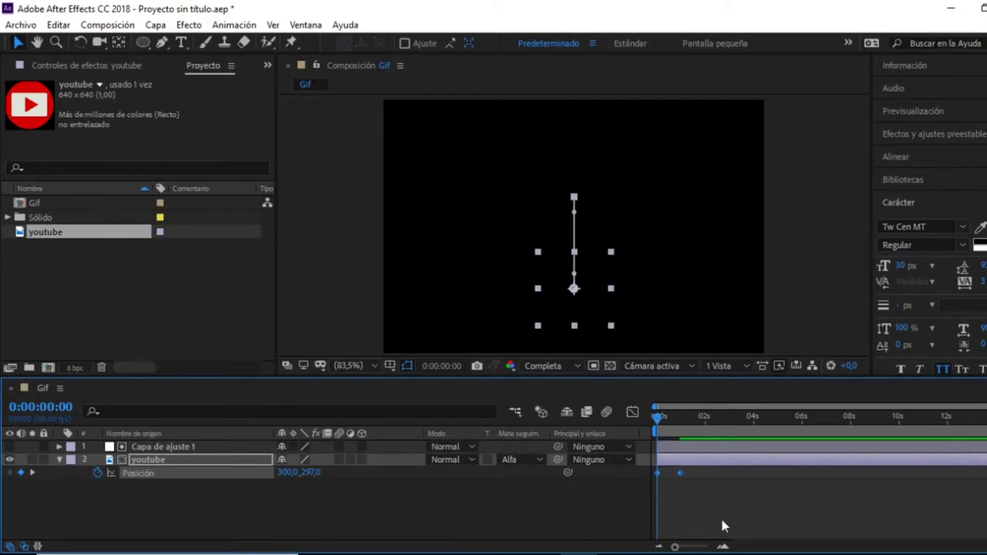
left_click(632, 414)
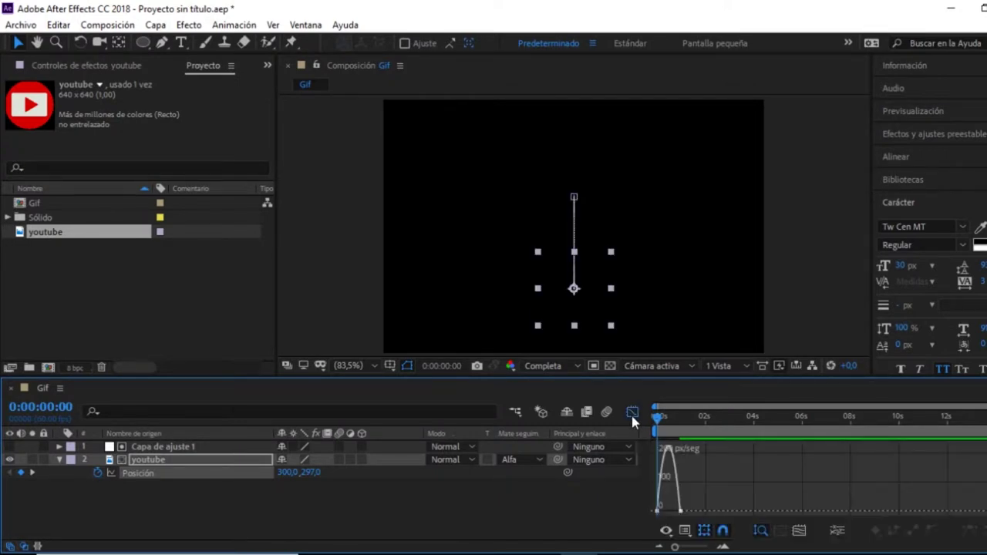
left_click(677, 513)
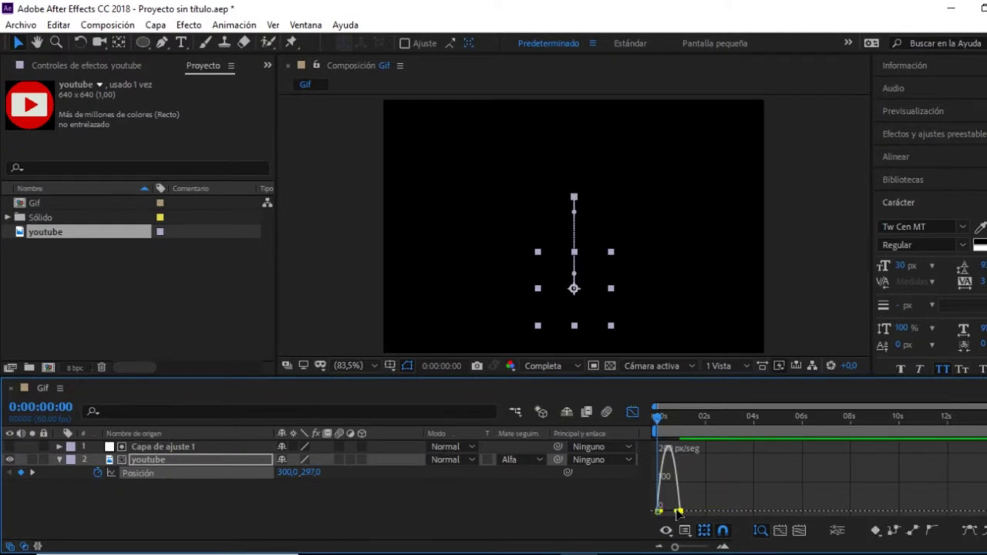
left_click(633, 413)
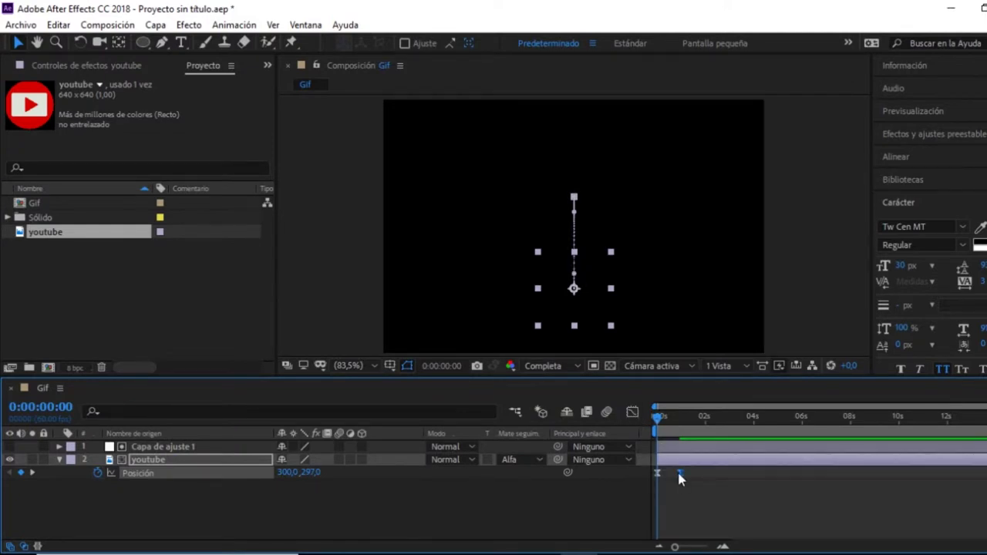
left_click(512, 510)
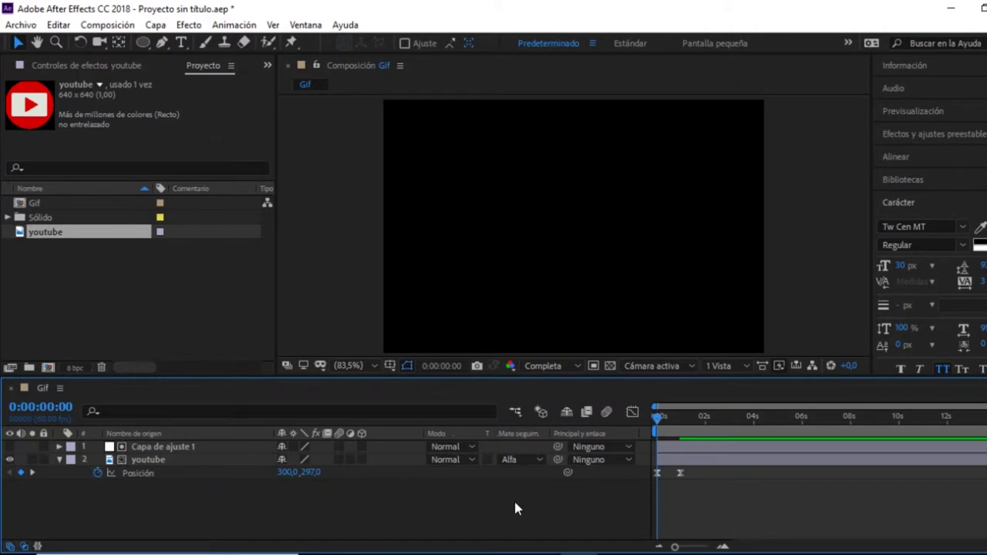
key("space")
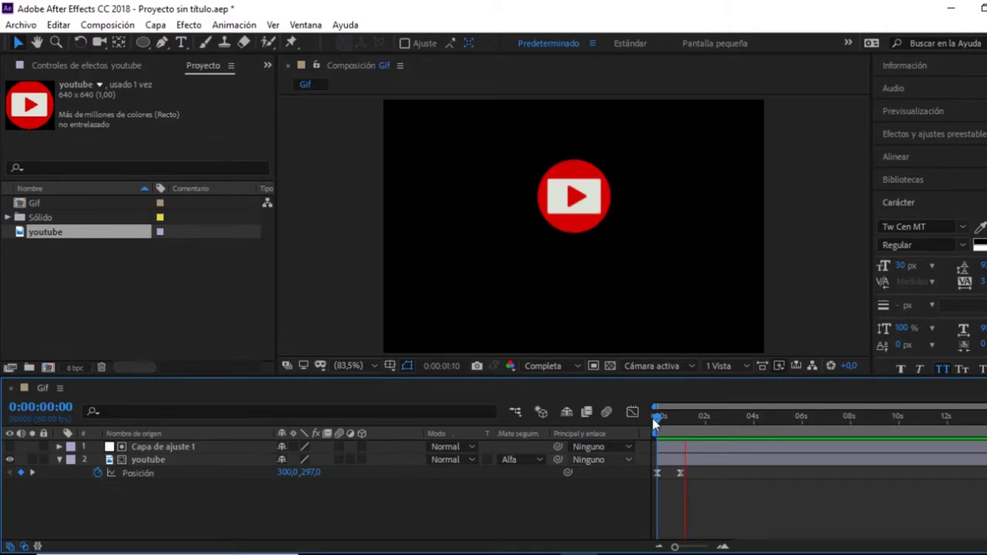
left_click(681, 473)
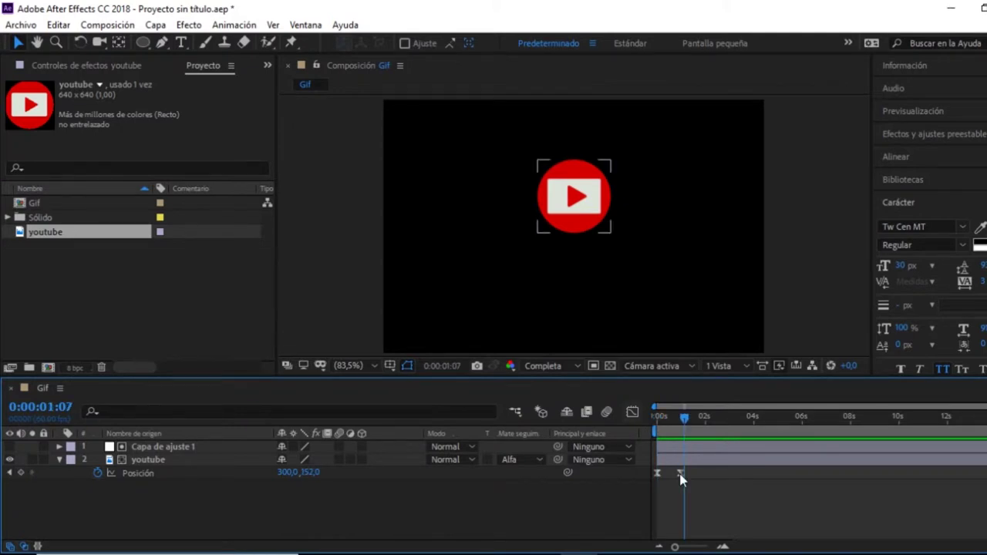
left_click(680, 473)
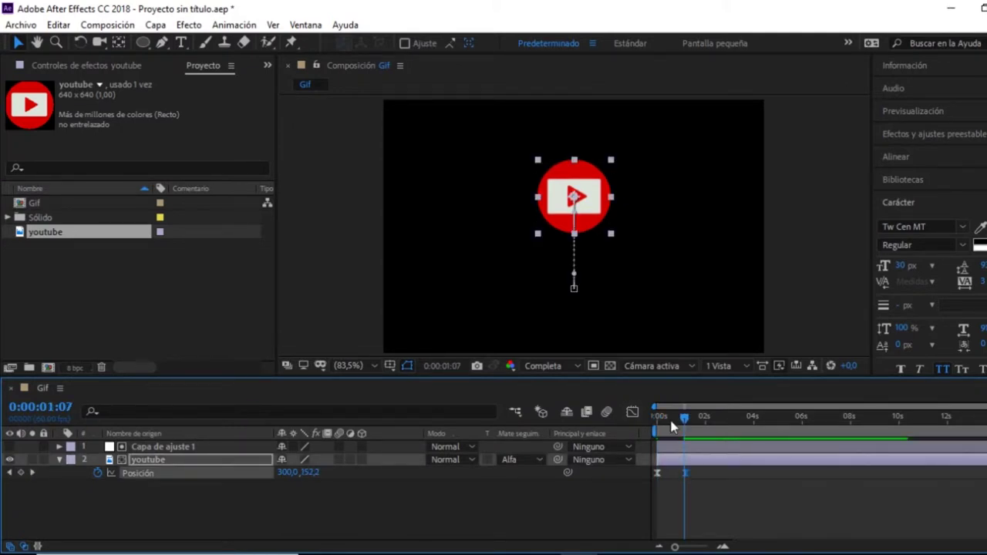
key("Home")
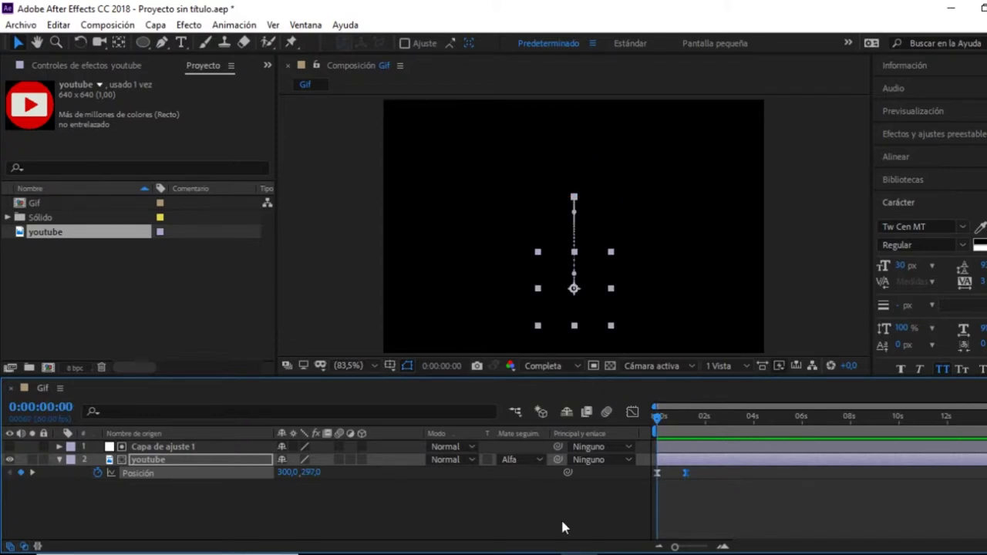
key("k")
left_click(59, 459)
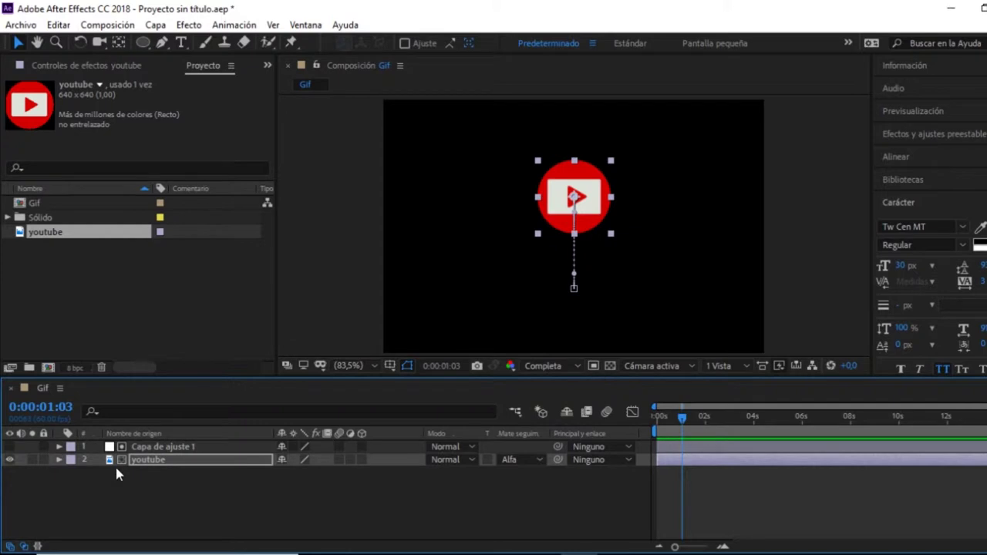
right_click(182, 478)
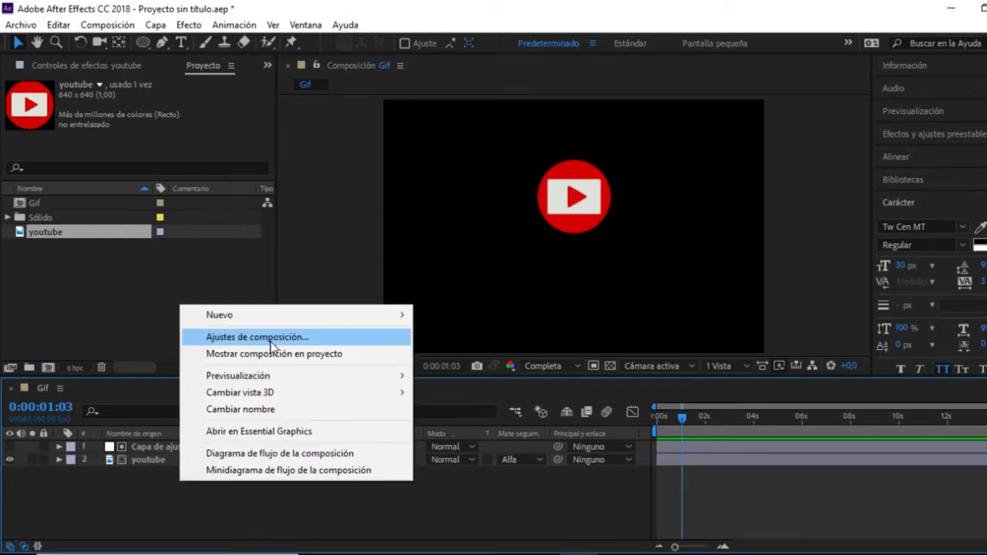
left_click(460, 332)
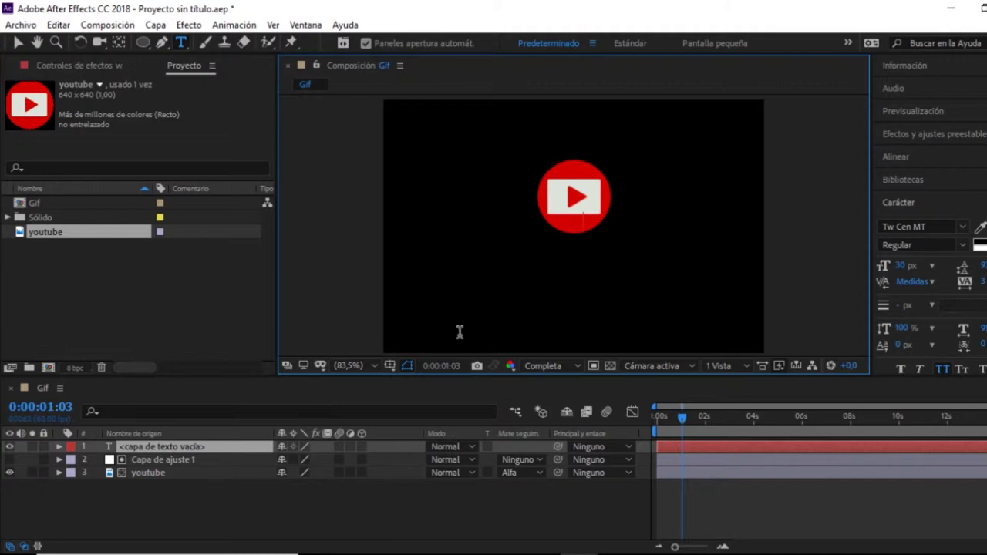
type("www.yo")
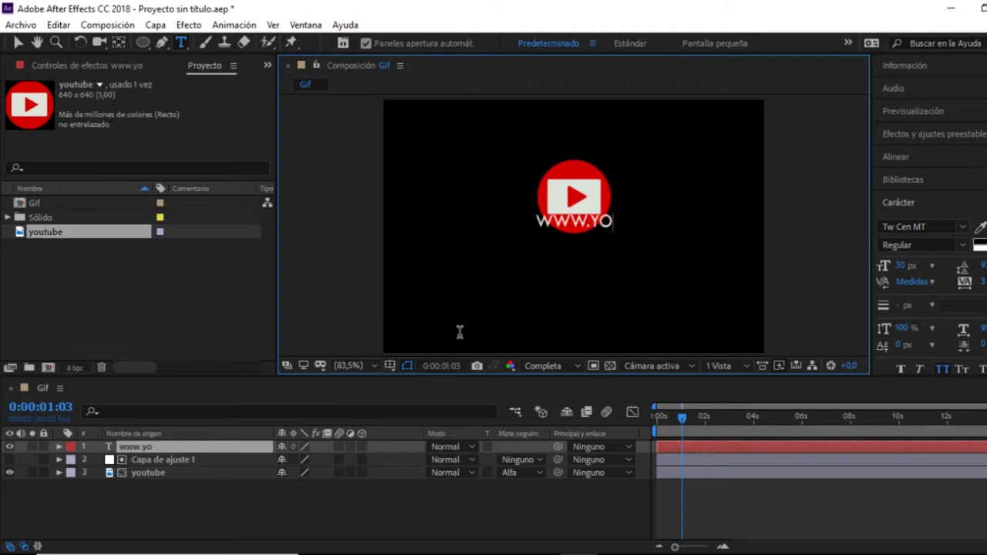
type("utube.com/")
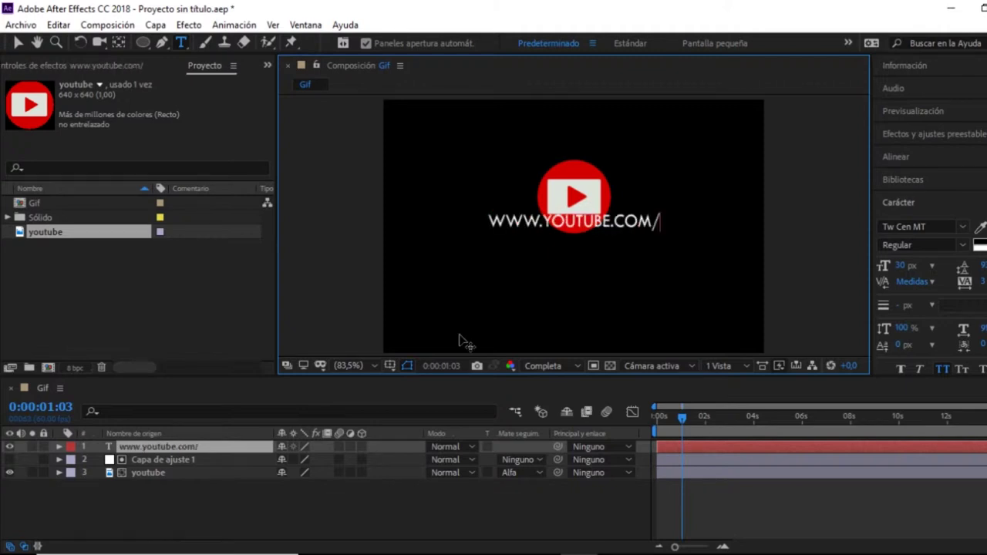
type("yoel")
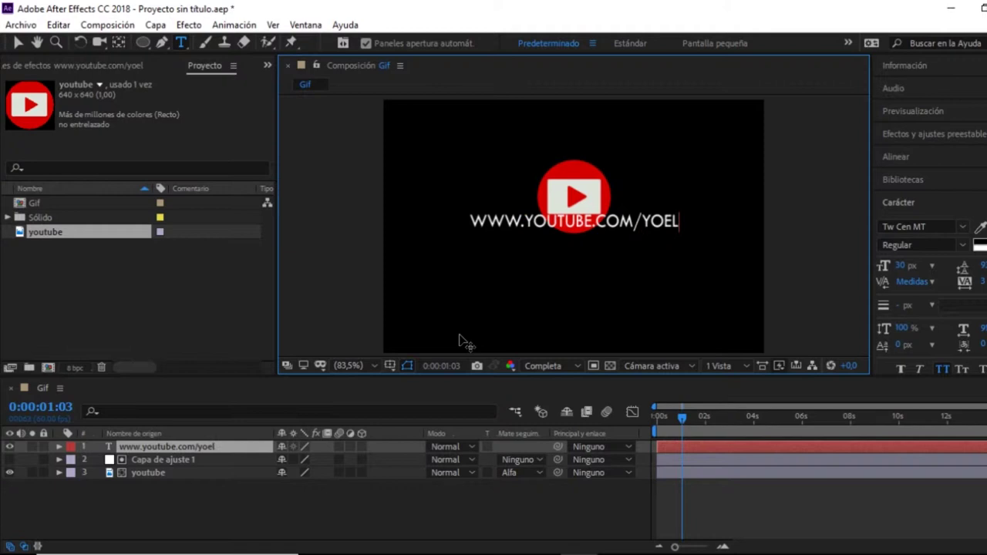
type("cast")
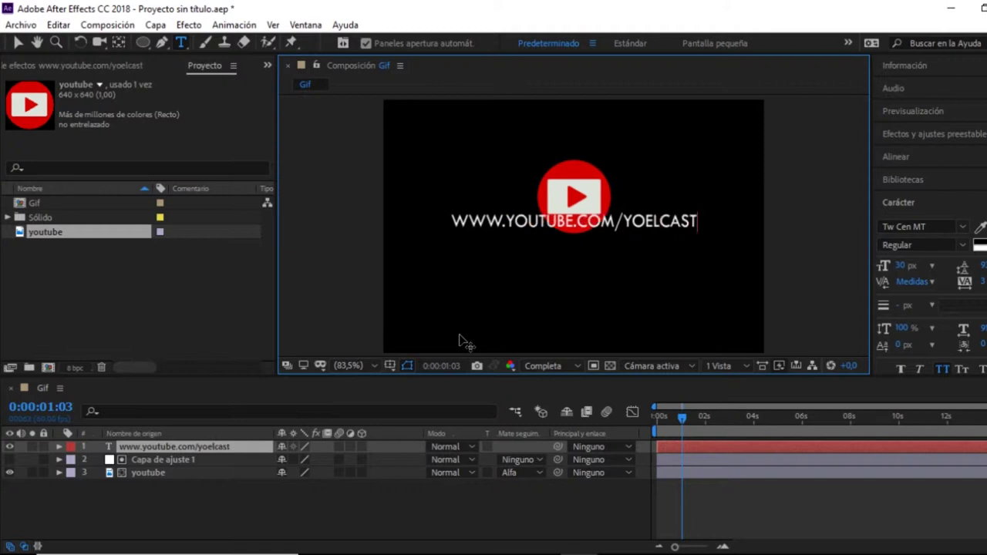
type("ro")
- Make the channel-name part of the address bold
left_click(622, 218)
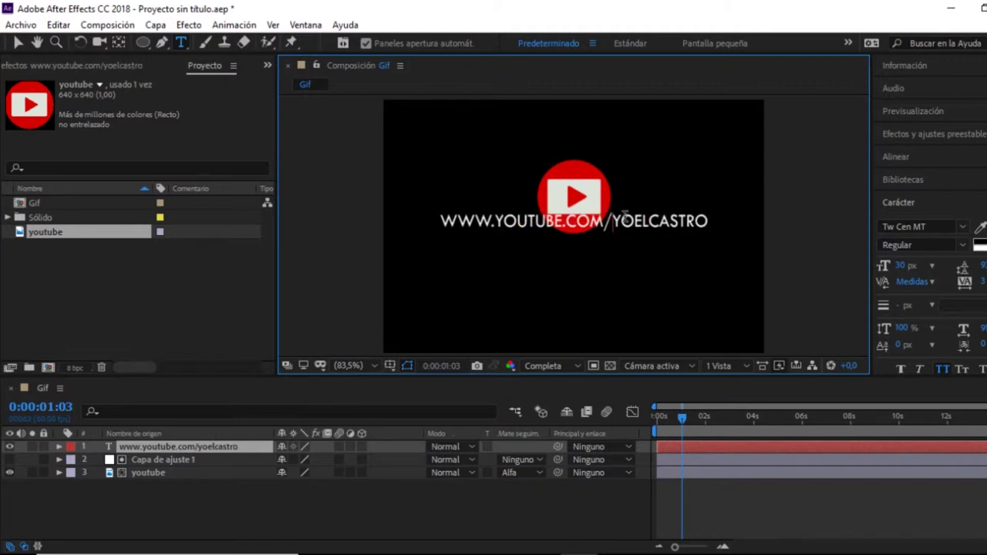
left_click_drag(625, 219, 710, 221)
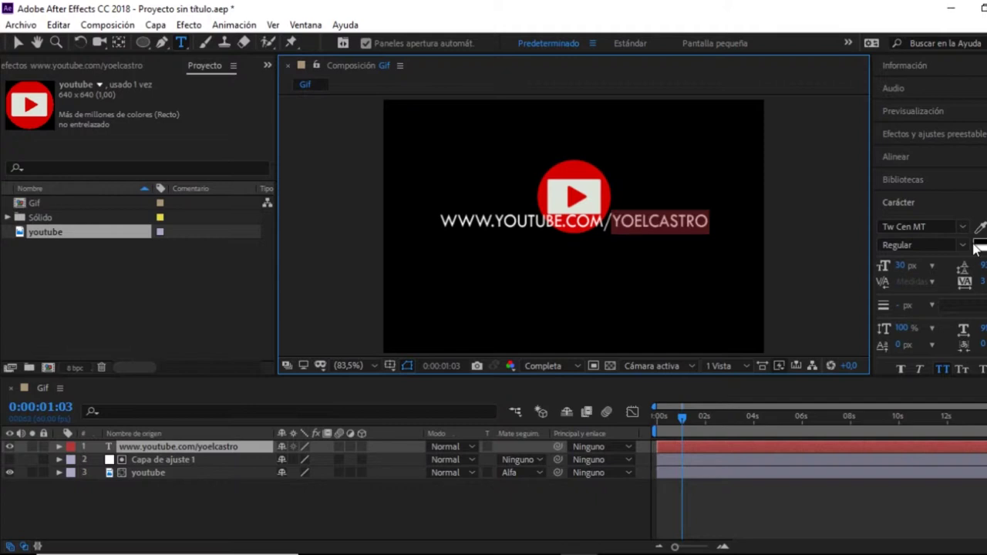
left_click(962, 244)
left_click(925, 260)
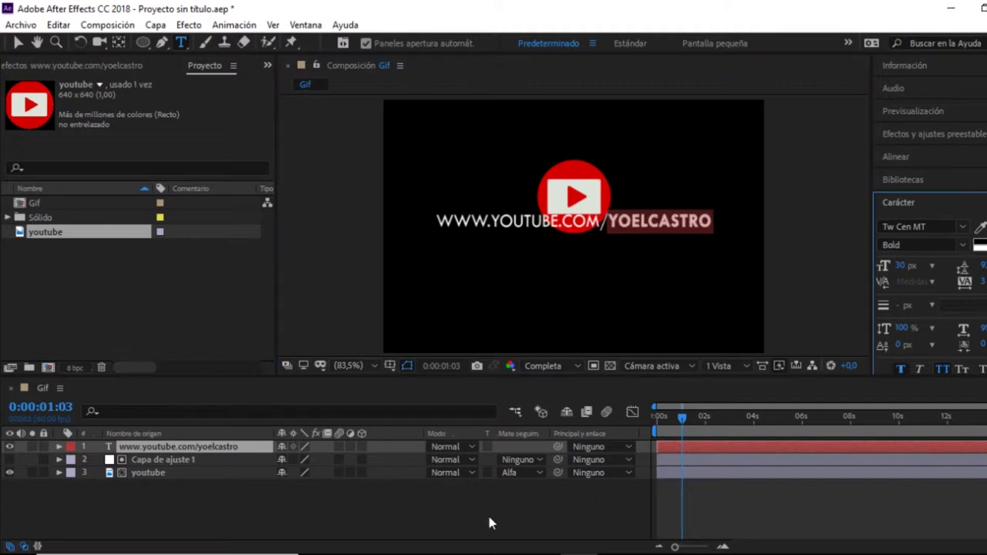
left_click(341, 520)
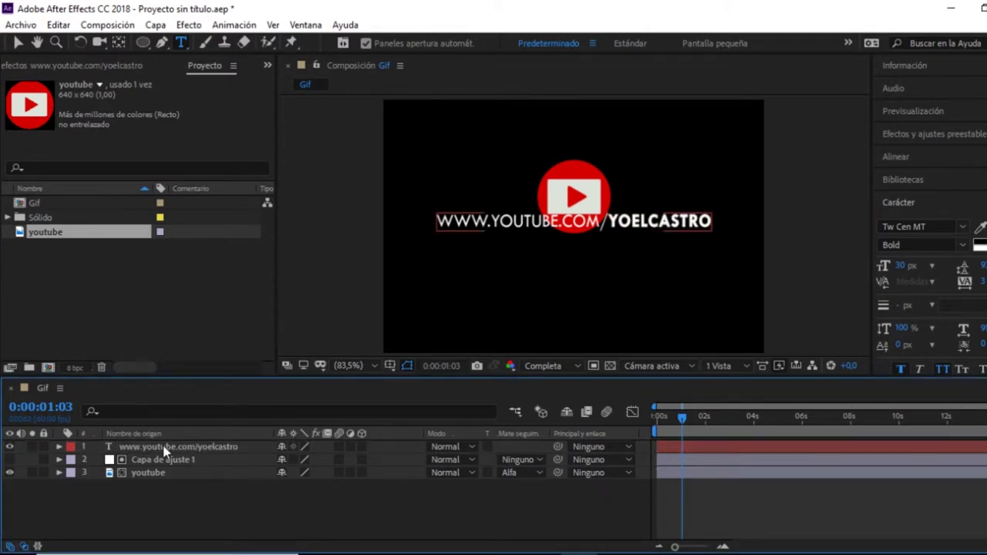
- Reduce the address text's font size to 17 px
left_click(164, 447)
key("p")
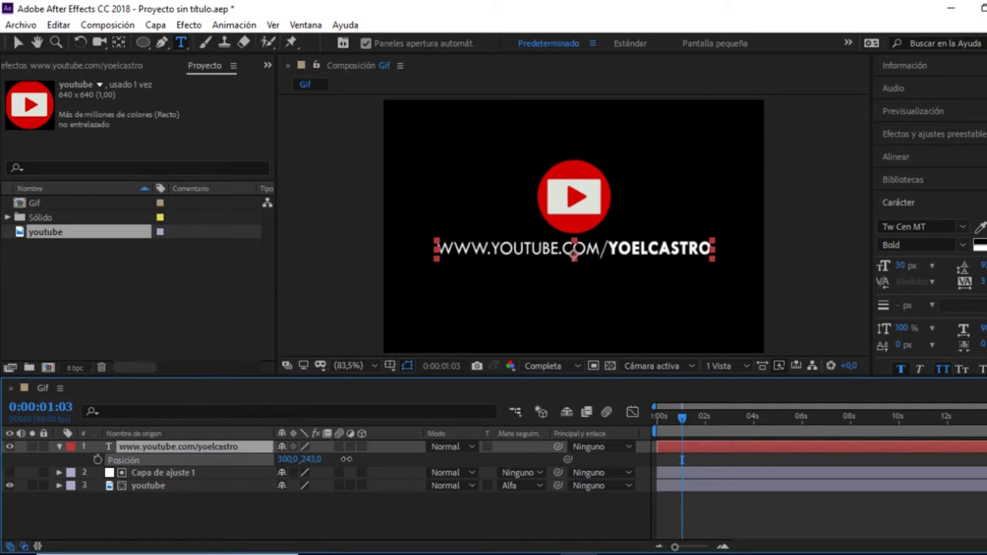
left_click(228, 519)
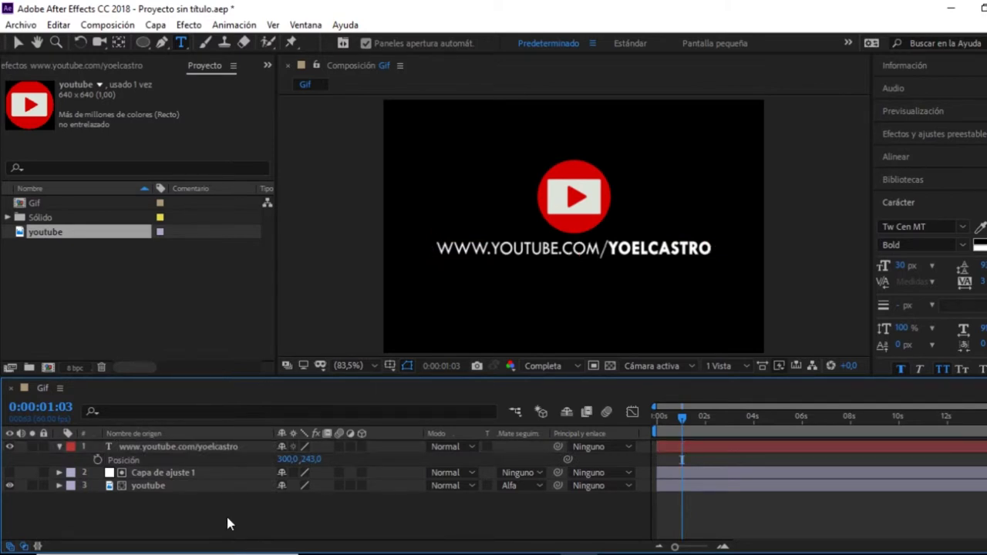
left_click(185, 446)
key("p")
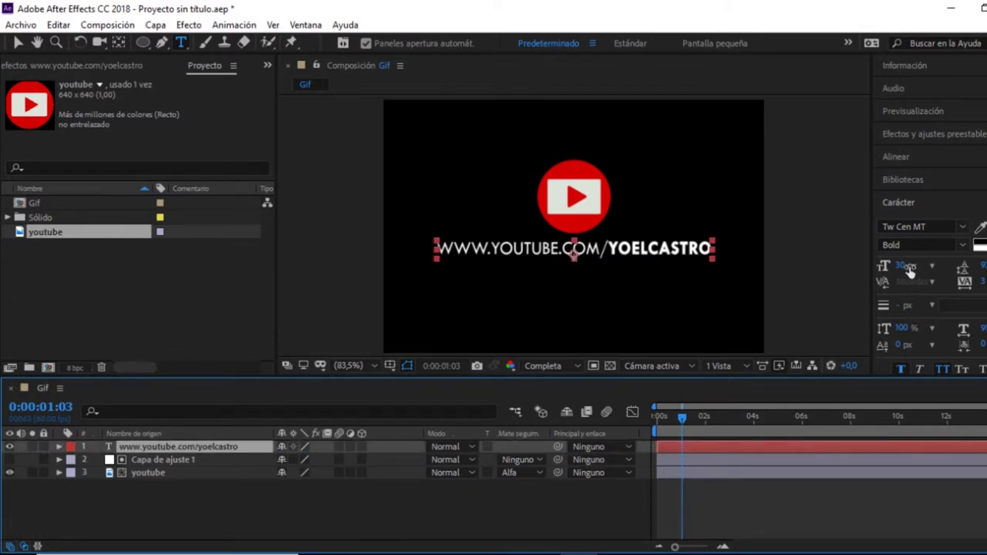
left_click_drag(909, 268, 901, 268)
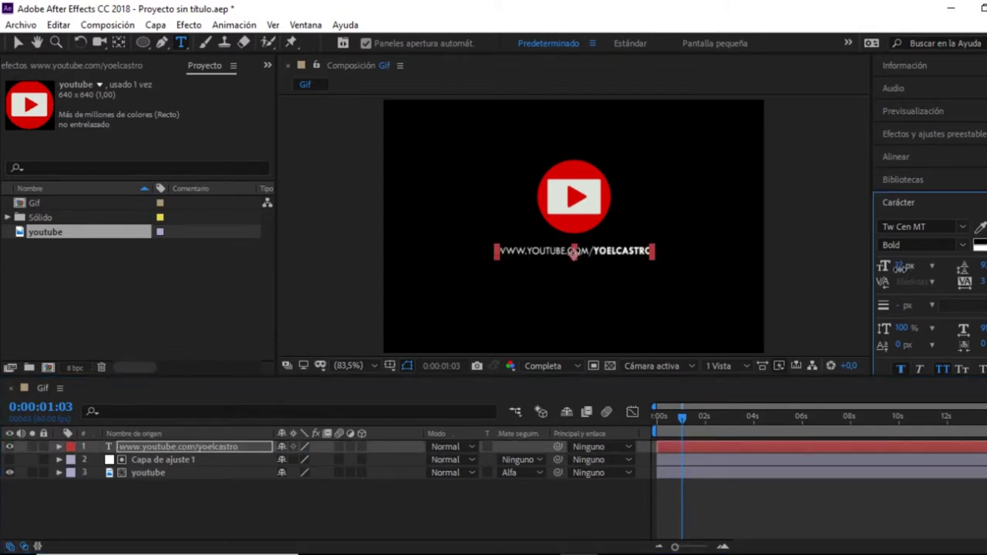
- Raise the address text's Position so it sits just under the logo
left_click(218, 450)
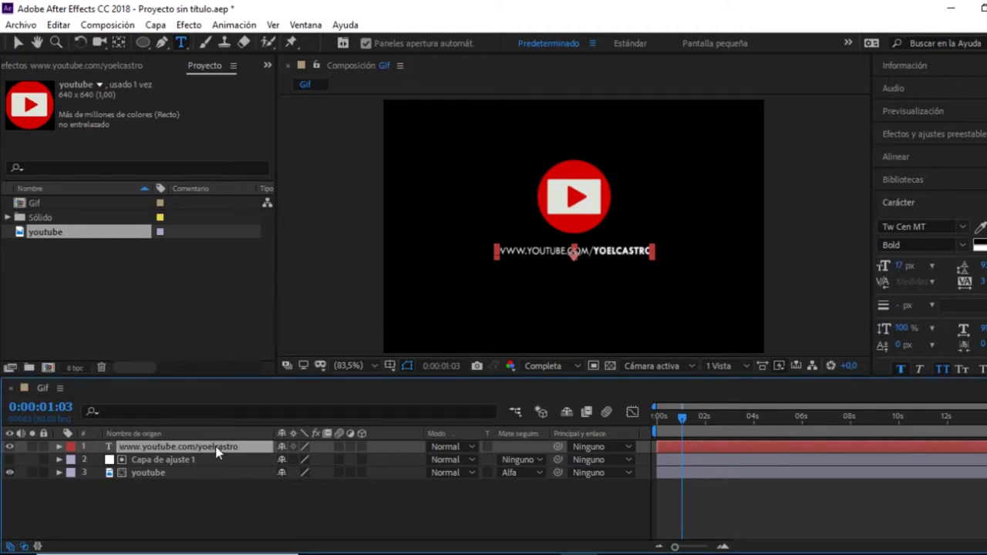
key("p")
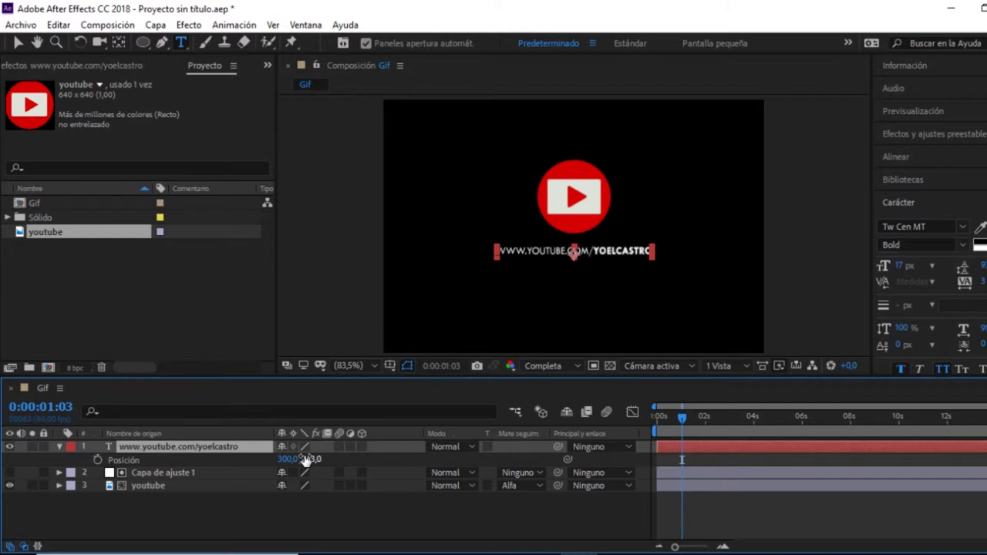
left_click_drag(306, 460, 121, 445)
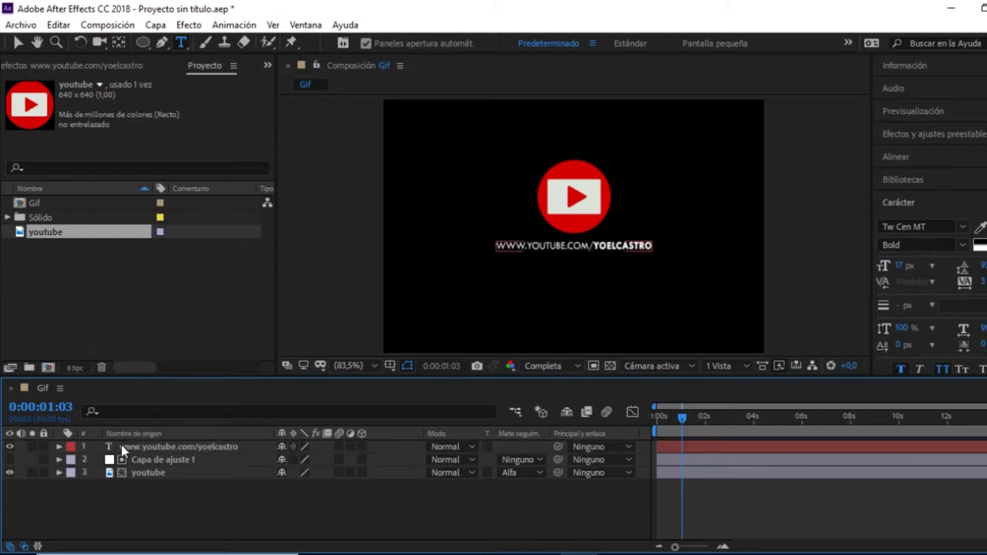
left_click(171, 447)
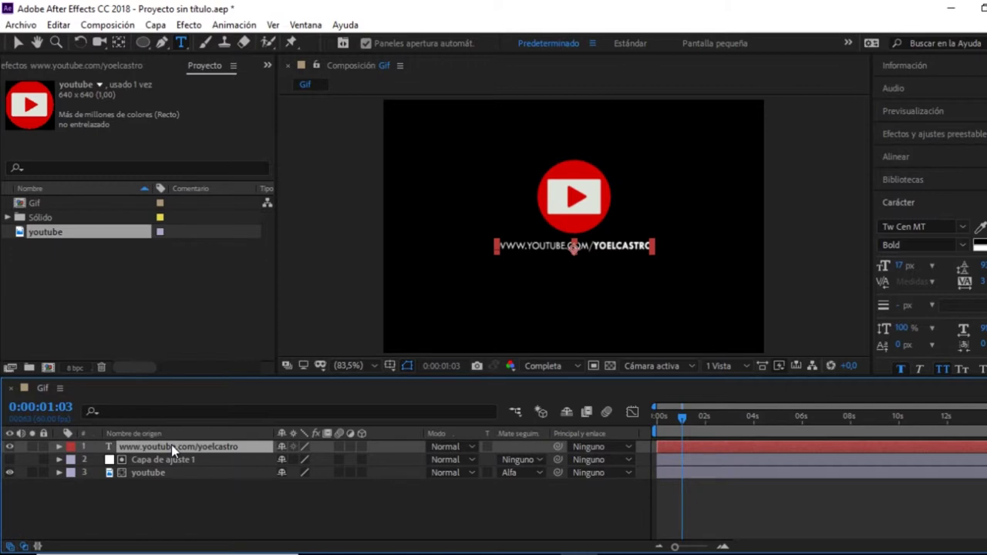
- Add a Position animator to the address text layer
right_click(171, 445)
mouse_move(279, 50)
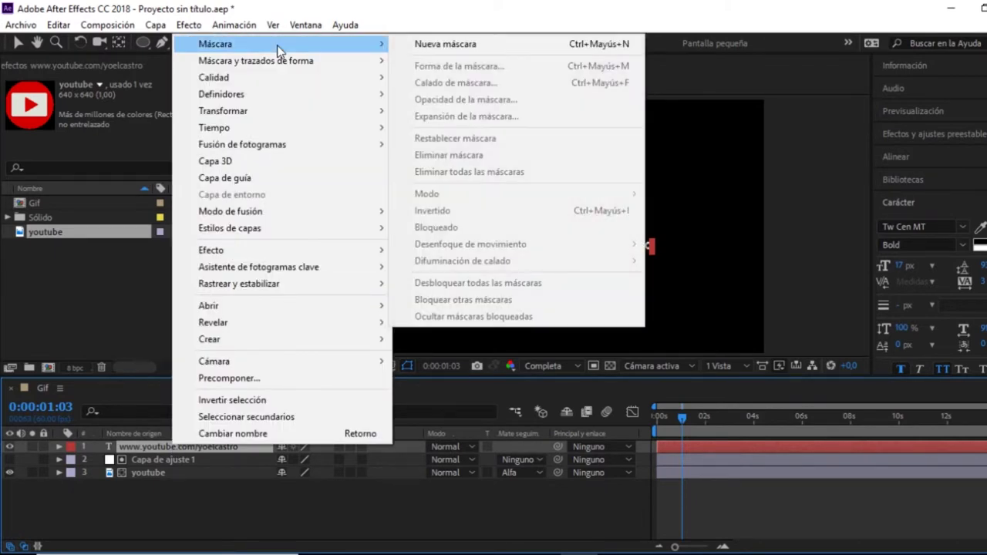
left_click(224, 465)
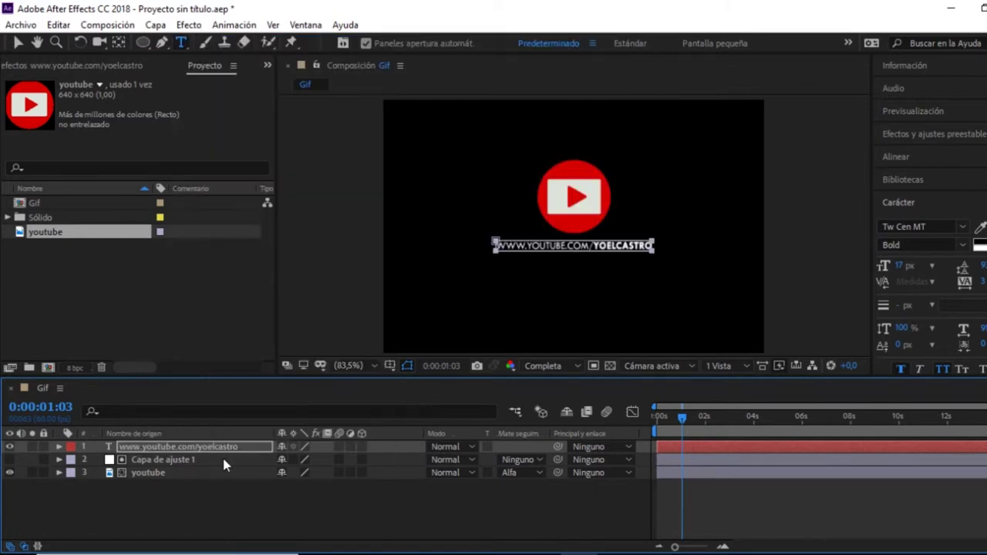
left_click(59, 446)
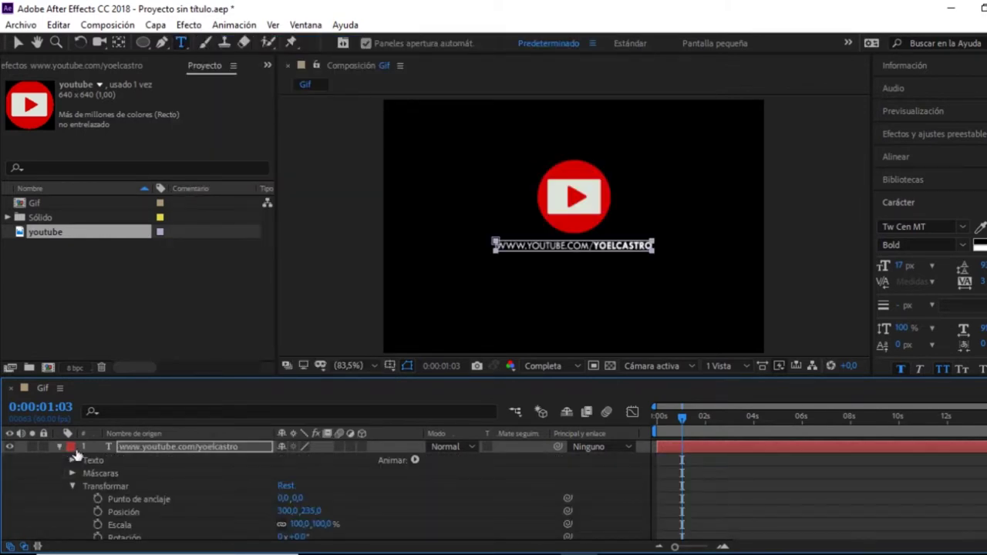
left_click(415, 461)
left_click(540, 193)
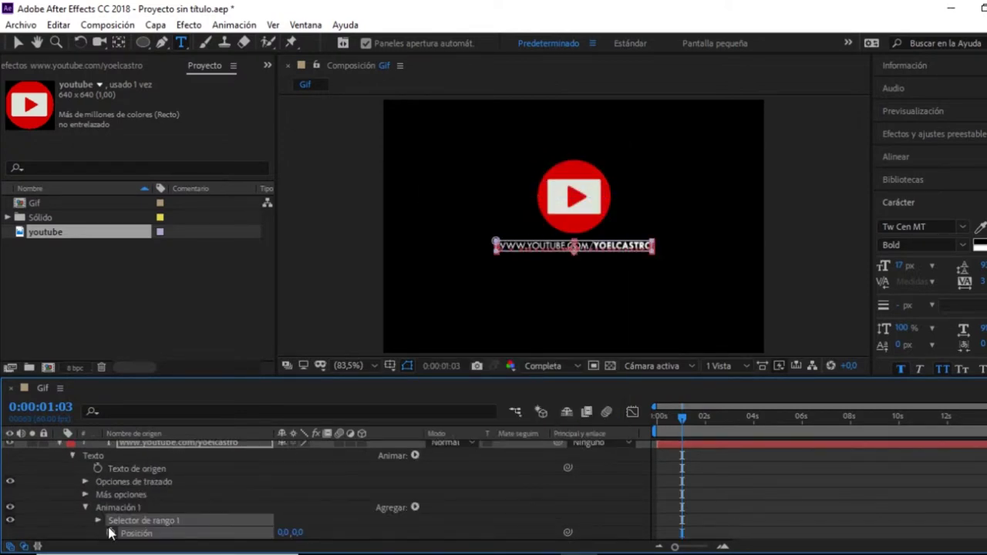
- Keyframe the animator's vertical offset ending at 0:00:01:03, Easy Ease both keys, and preview
left_click(110, 533)
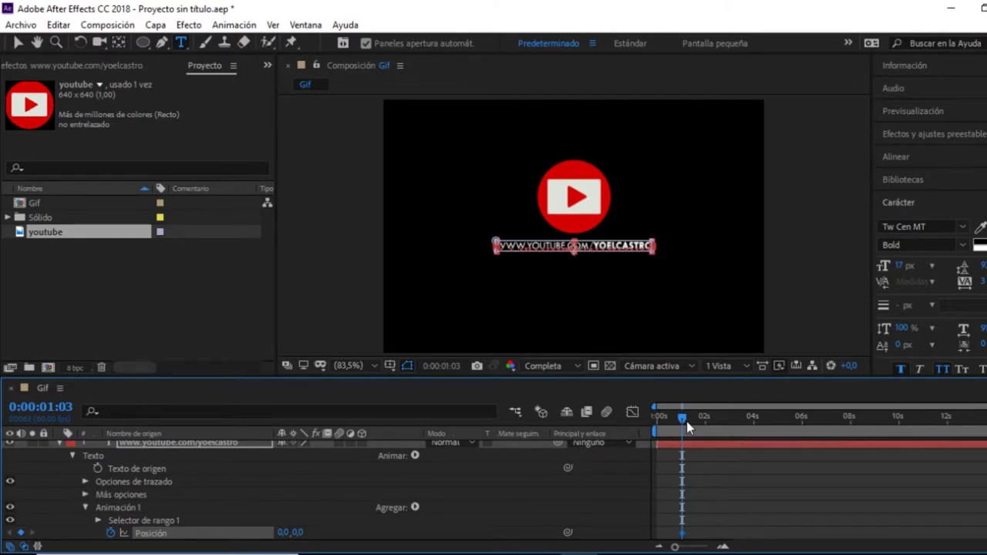
left_click_drag(682, 534, 709, 536)
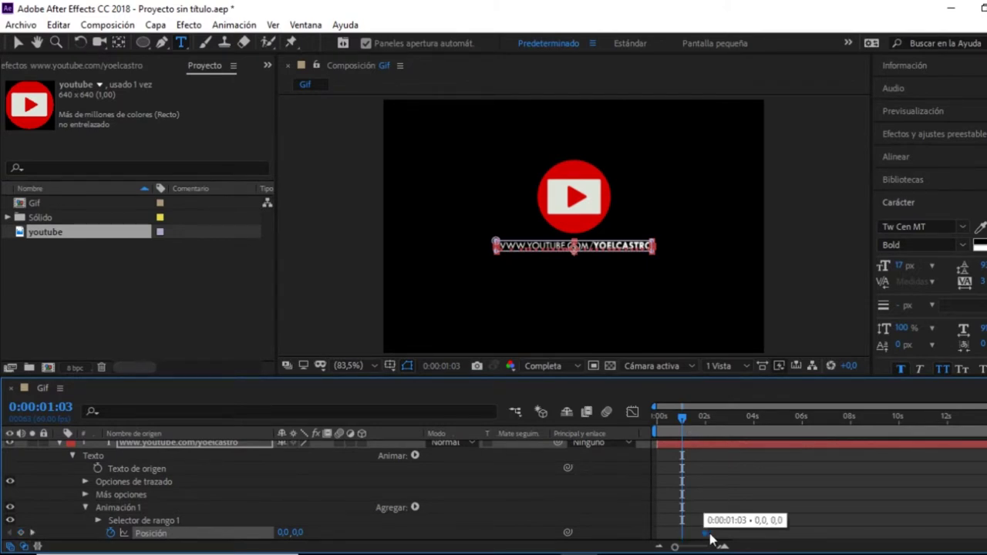
mouse_move(296, 532)
left_mouse_down()
mouse_move(308, 533)
mouse_move(291, 523)
left_mouse_up()
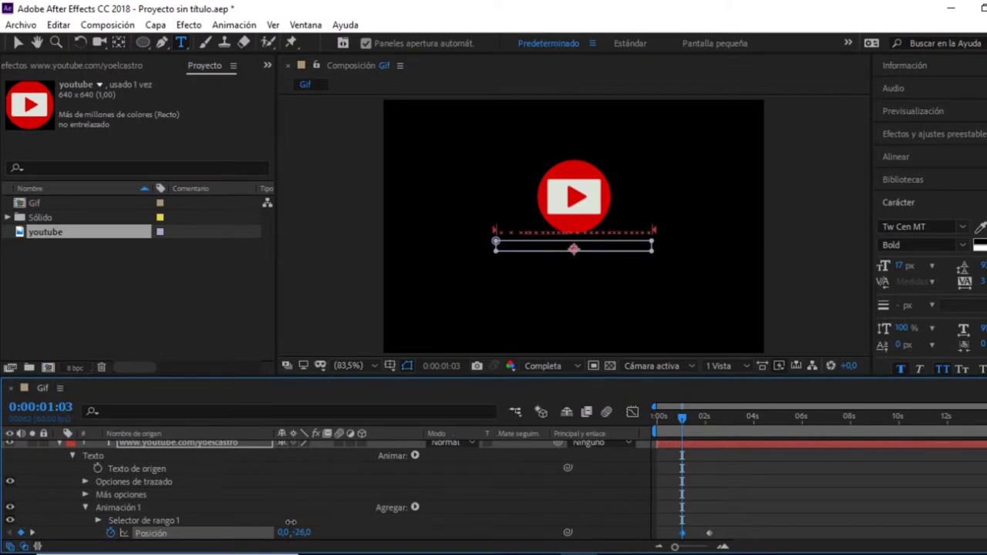
left_click(709, 533)
key("F9")
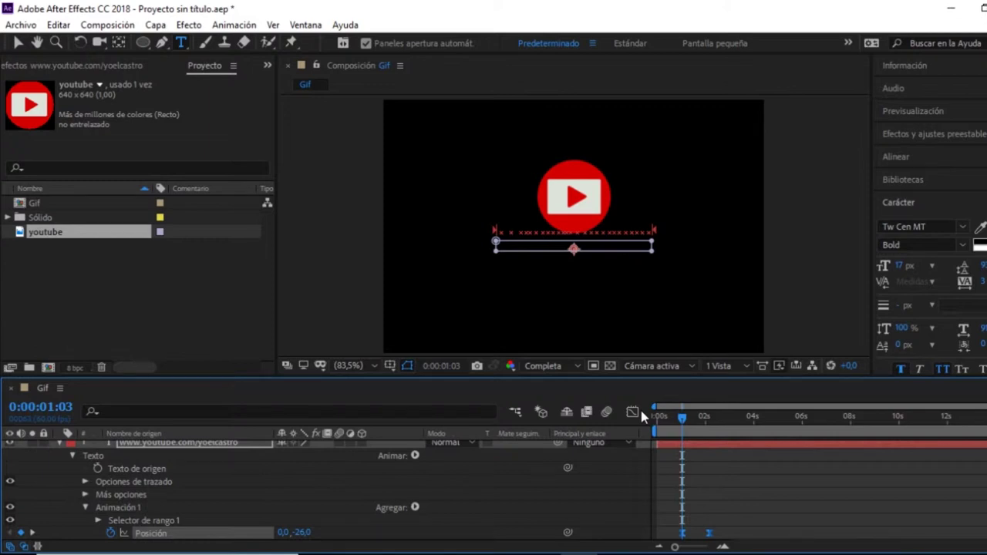
key("space")
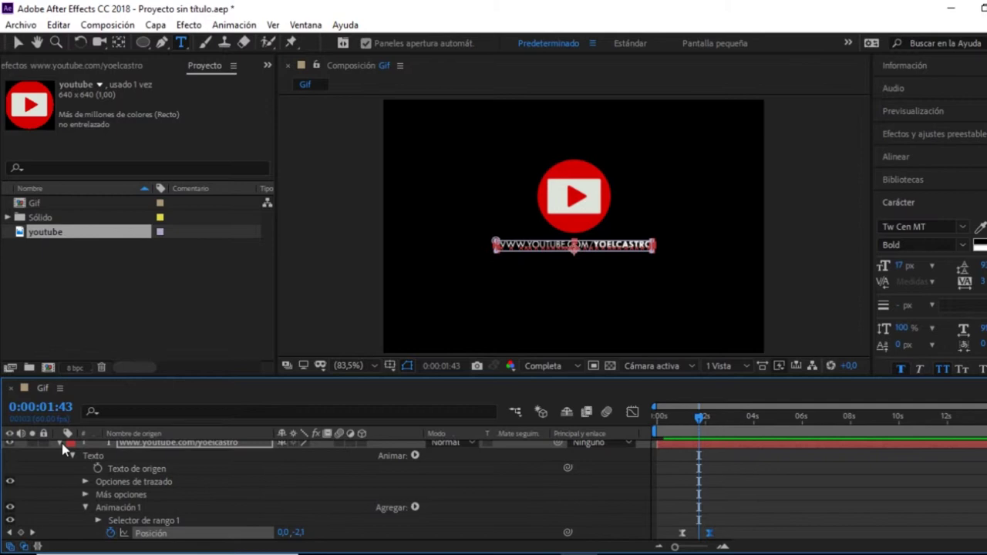
- Review the logo and text keyframes, then send the Gif composition to the Render Queue
key("u")
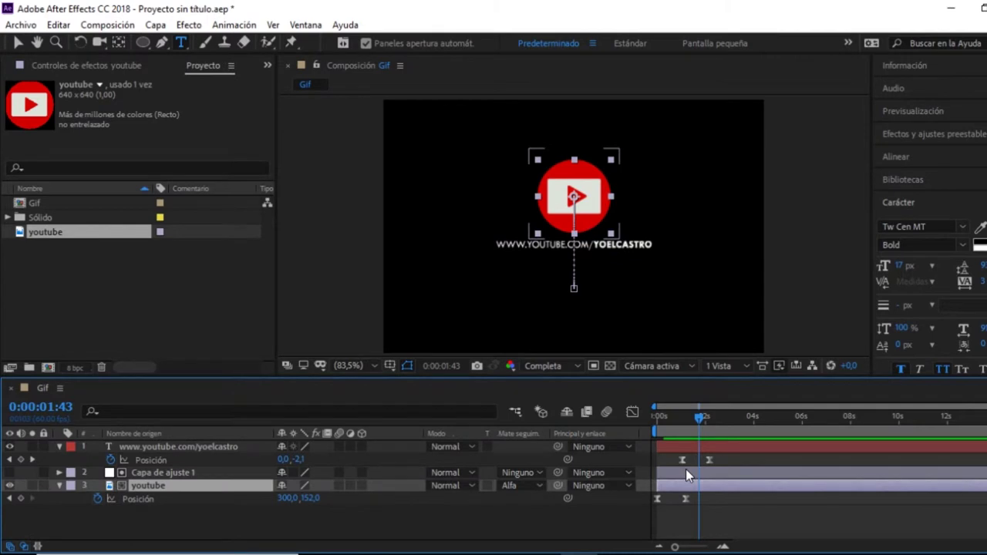
left_click(709, 460)
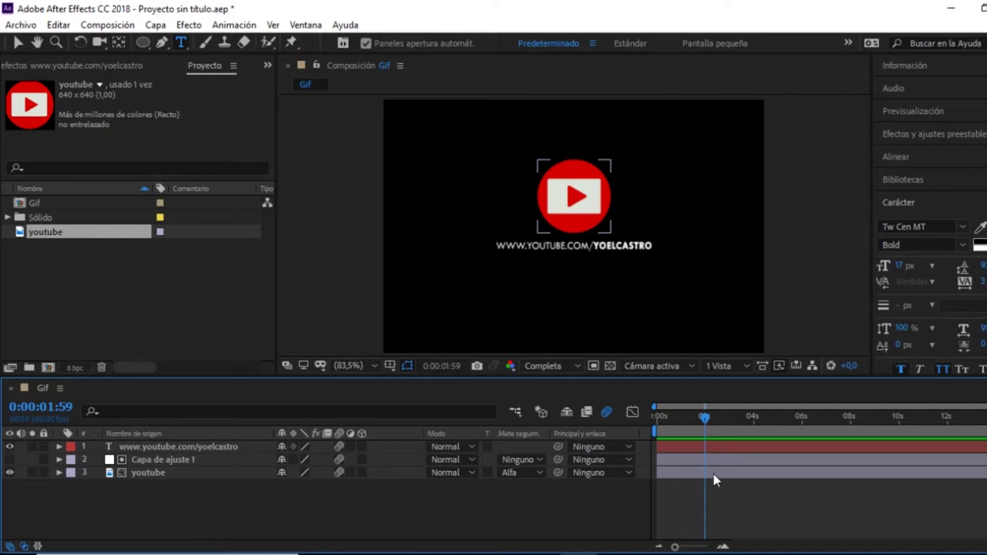
key("ctrl+m")
left_click(42, 388)
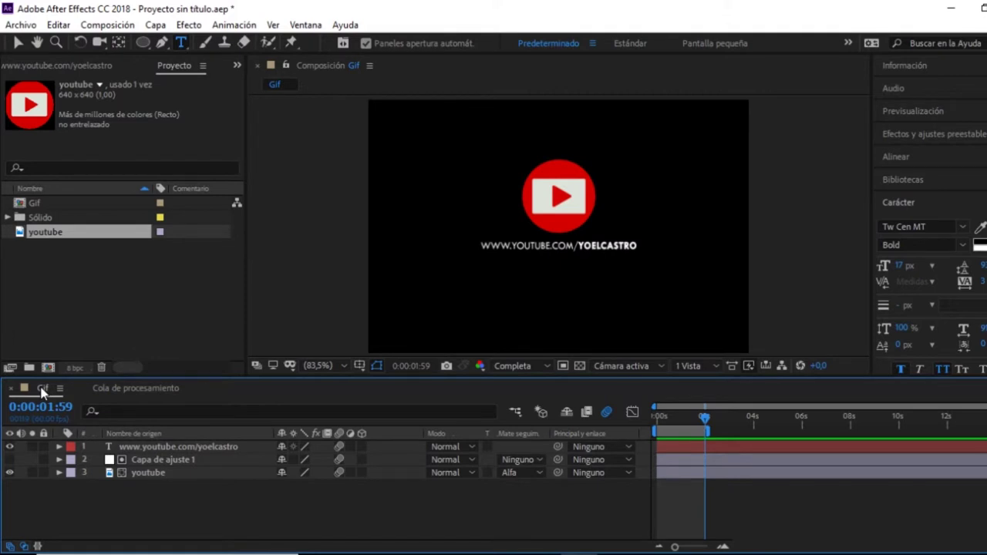
- Close the Render Queue tab and turn on the transparency checkerboard grid
left_click(85, 388)
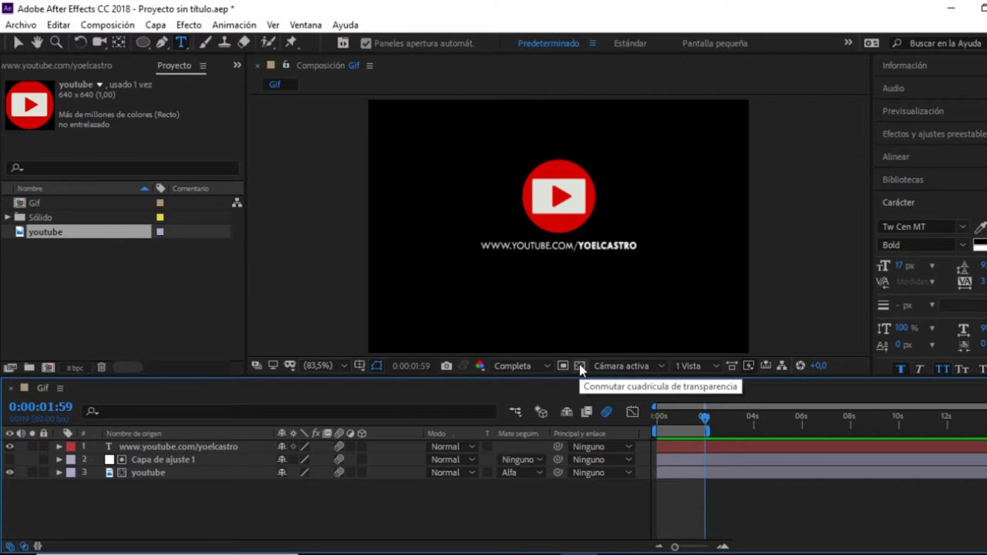
left_click(579, 365)
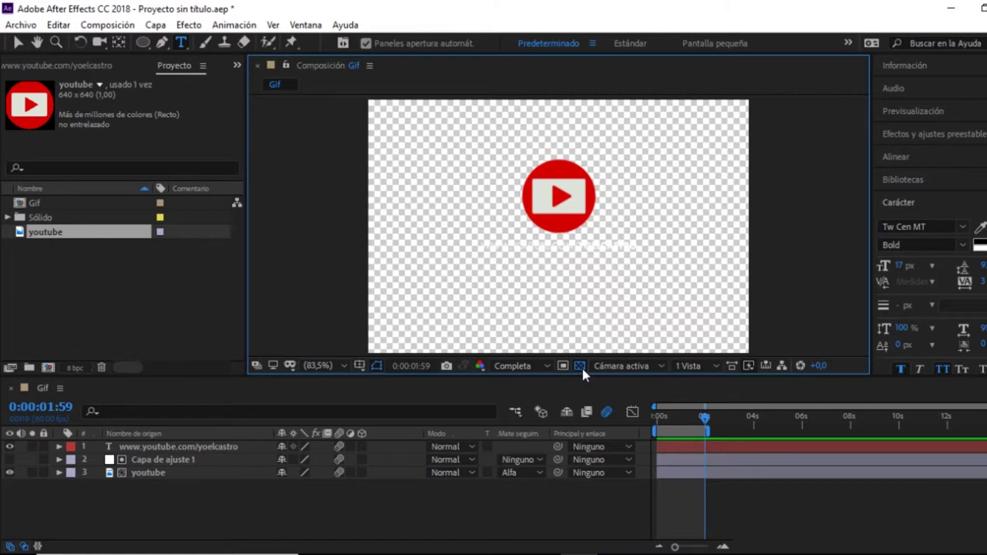
left_click(151, 473)
- Apply the Sombra paralela drop shadow to both the logo and the address text
left_click(955, 135)
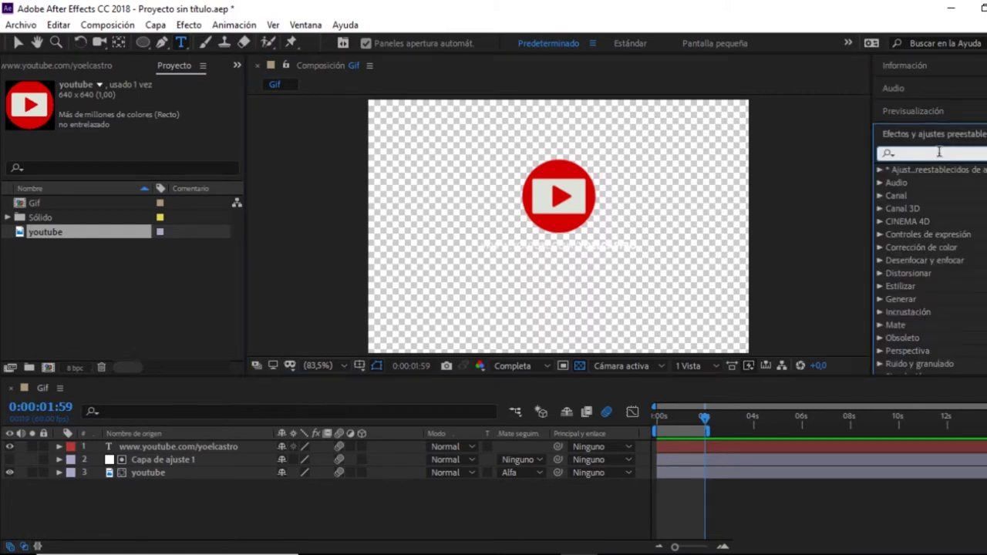
type("sombra")
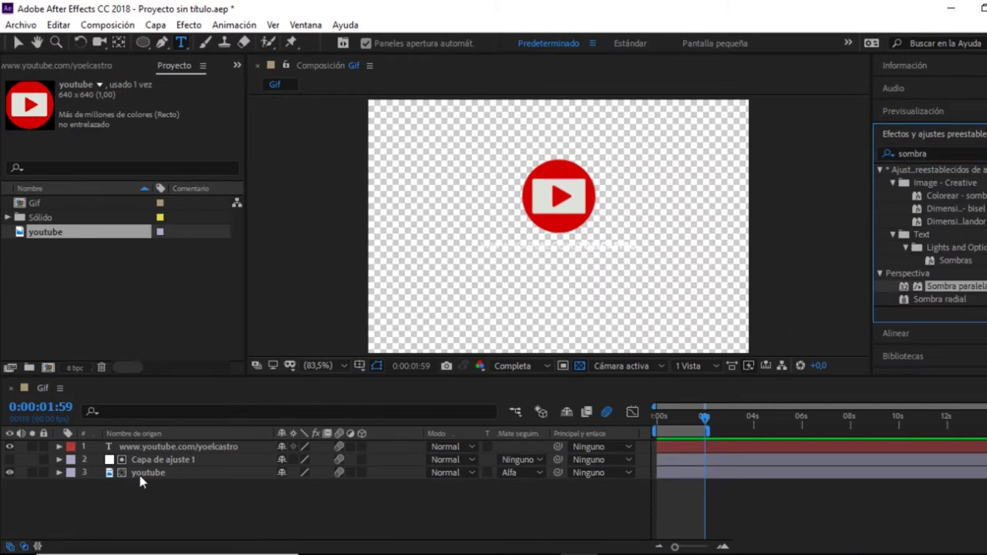
left_click_drag(141, 480, 141, 475)
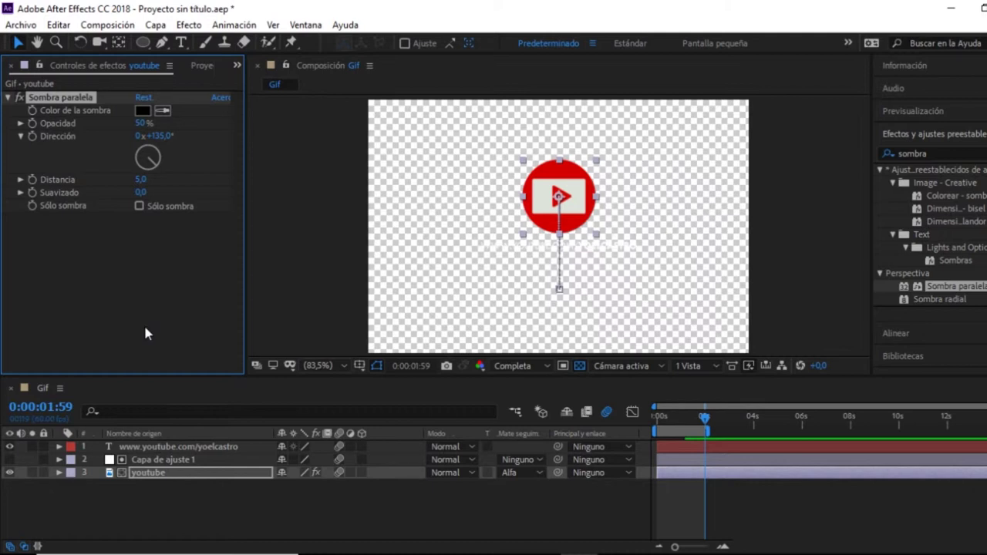
left_click_drag(956, 286, 228, 455)
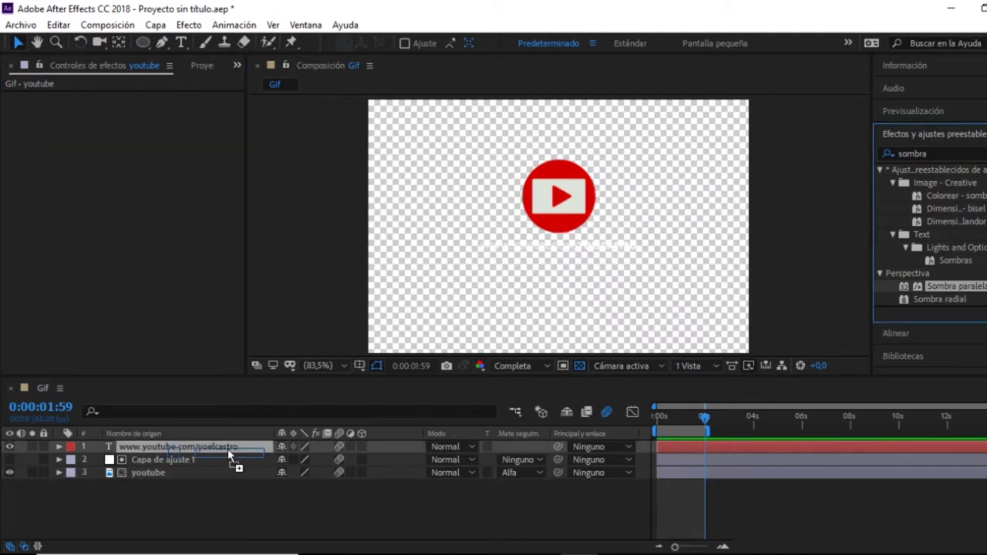
left_click_drag(229, 451, 228, 452)
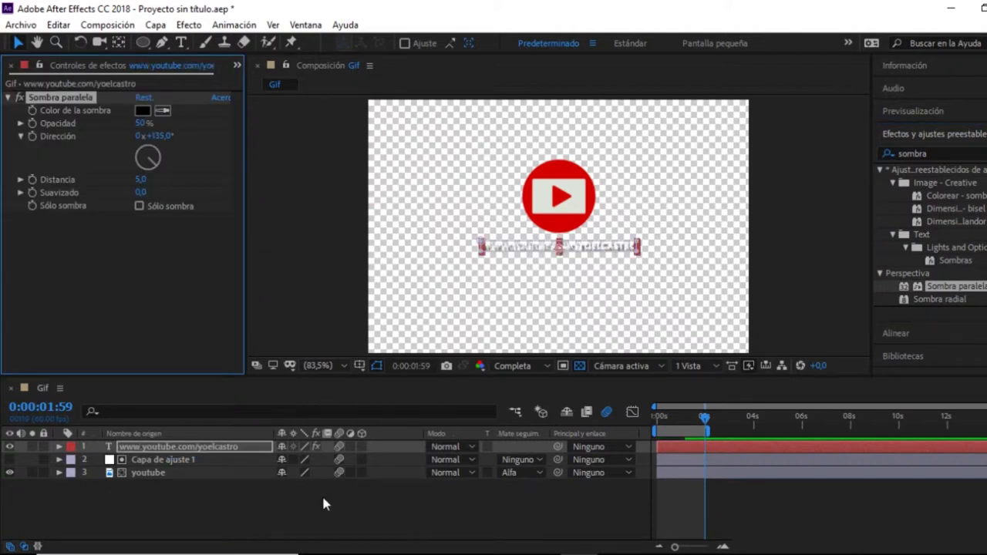
- Set the text shadow's Distancia to 2 and Opacidad to 70%
left_click(141, 179)
type("2")
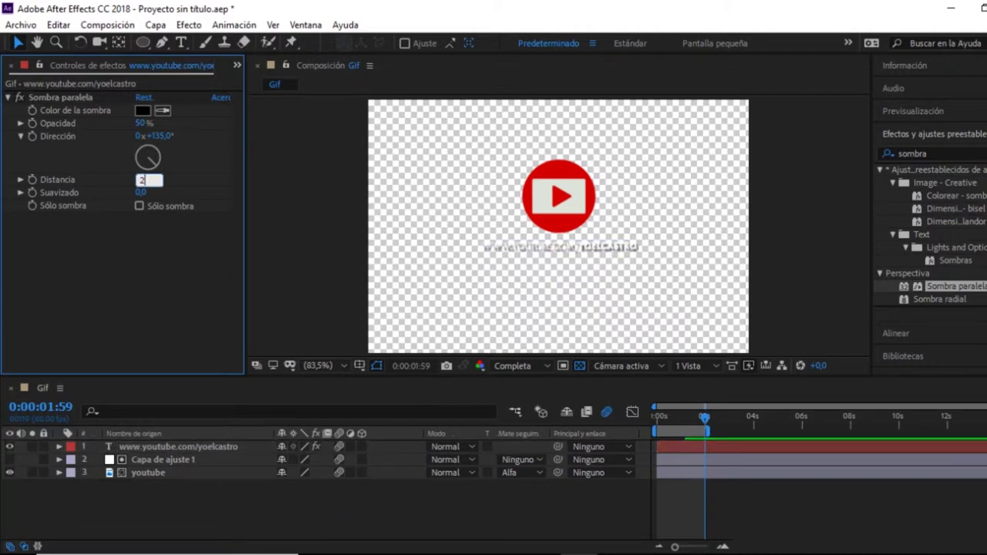
key("Return")
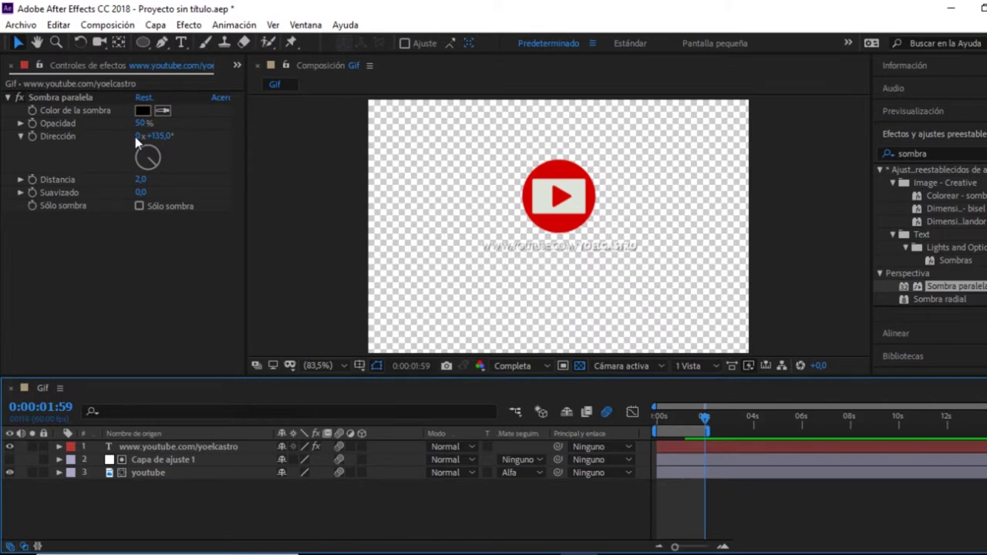
left_click_drag(140, 124, 155, 124)
- Add the Gif composition to the render queue and delete the duplicate queue item
left_click(108, 25)
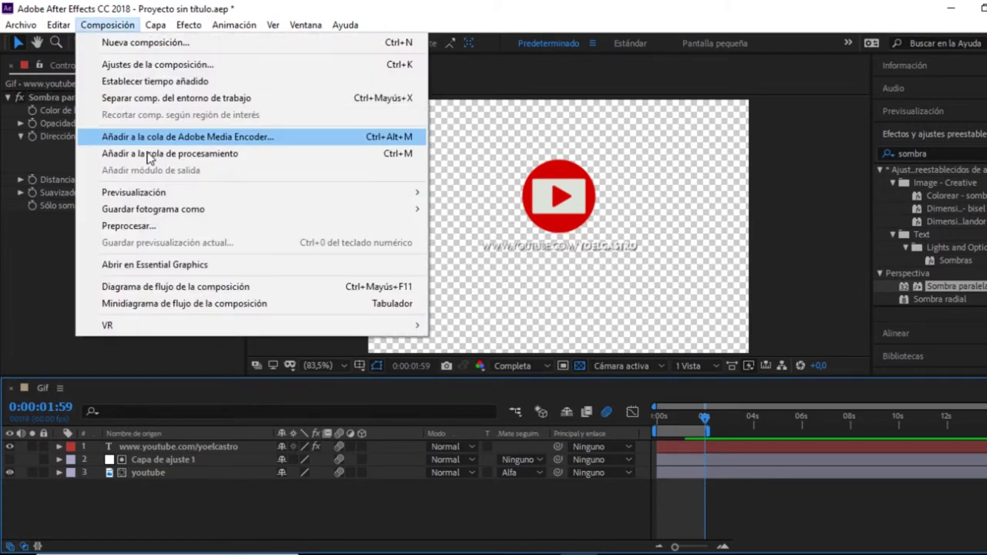
left_click(150, 158)
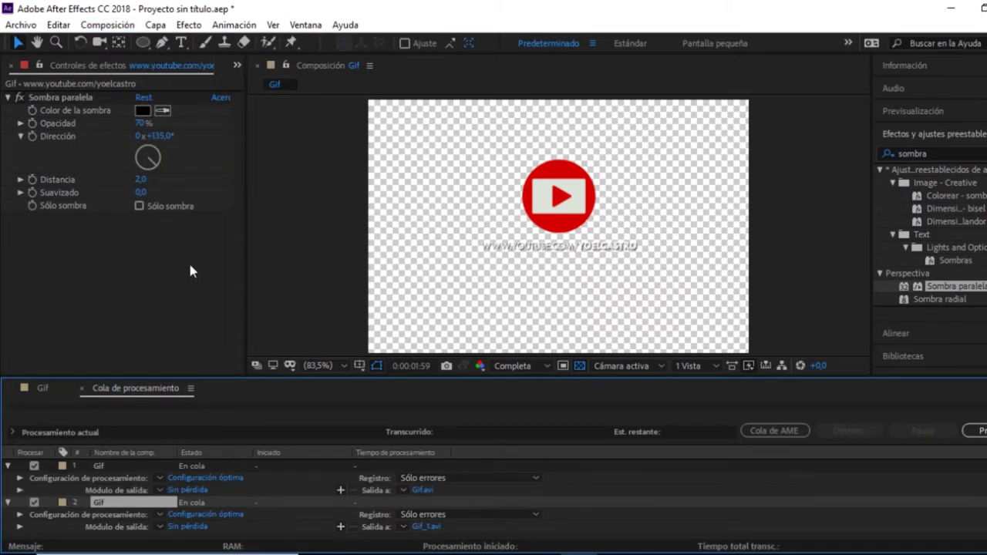
key("Delete")
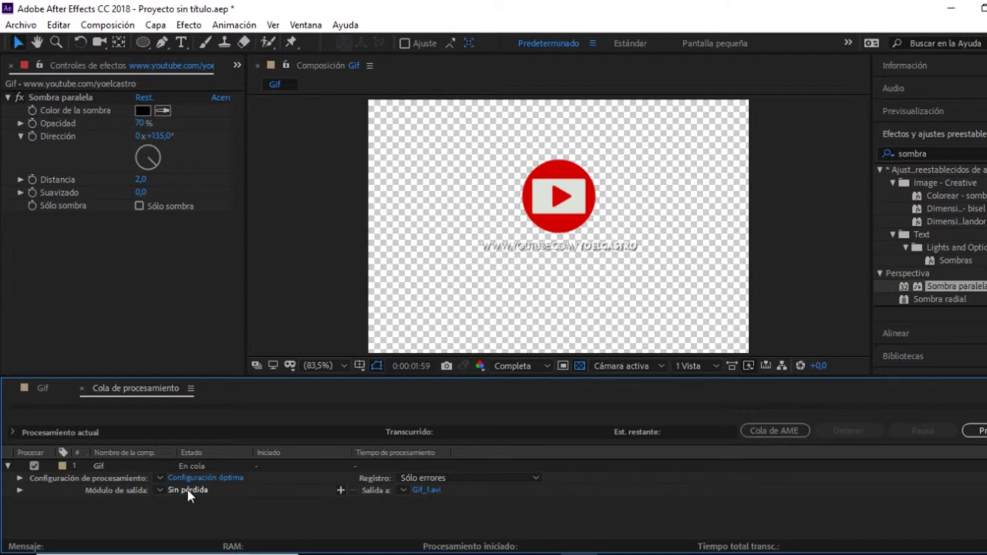
- Set the Gif output module to RGB + Alpha channels, saving Gif_1.avi to the Desktop
left_click(188, 490)
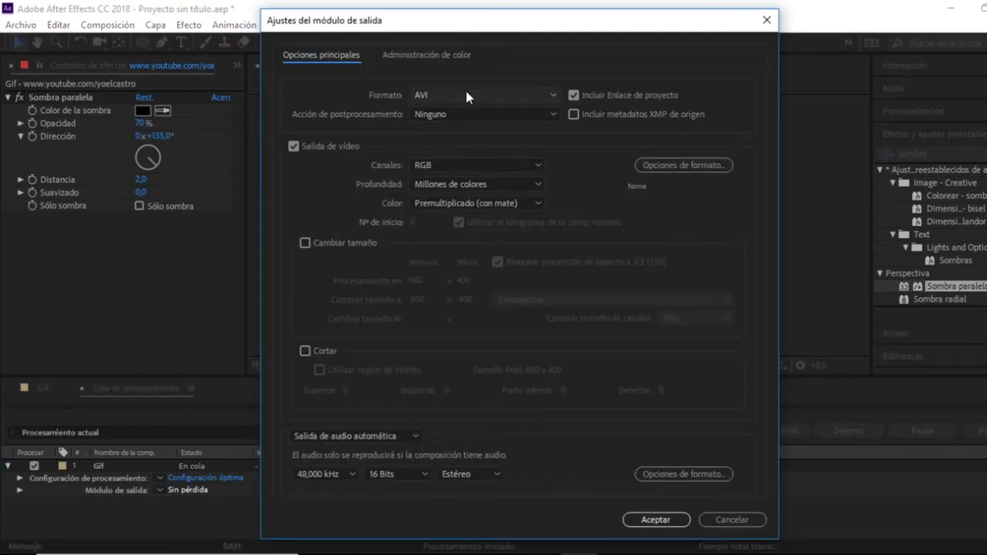
left_click(474, 165)
left_click(461, 219)
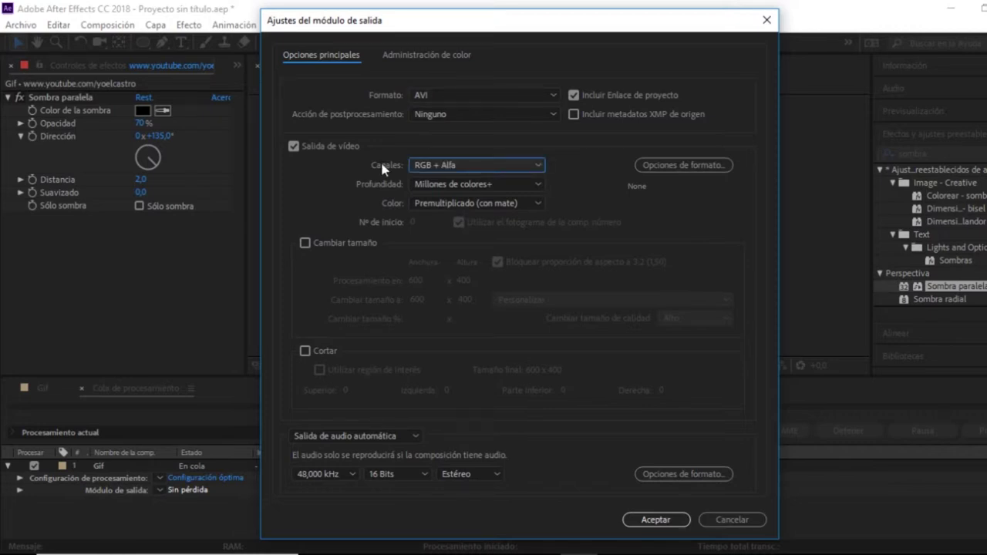
left_click(654, 521)
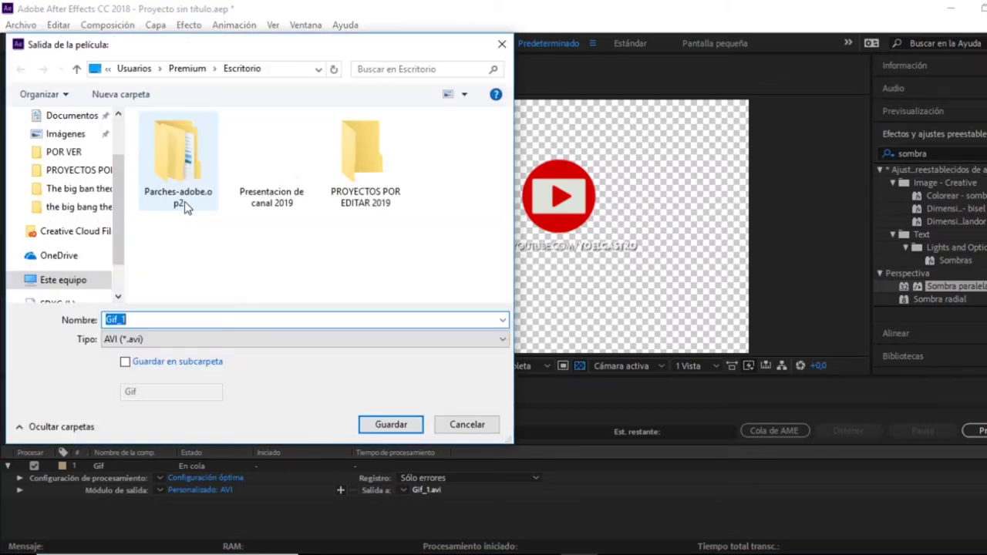
left_click(407, 428)
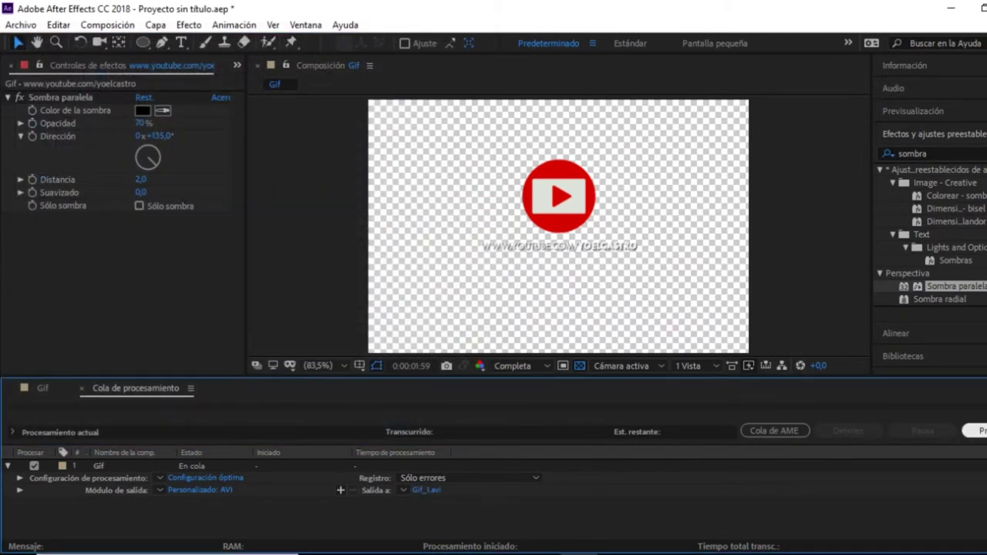
- Render the queued Gif composition out to Gif_1.avi
left_click(976, 431)
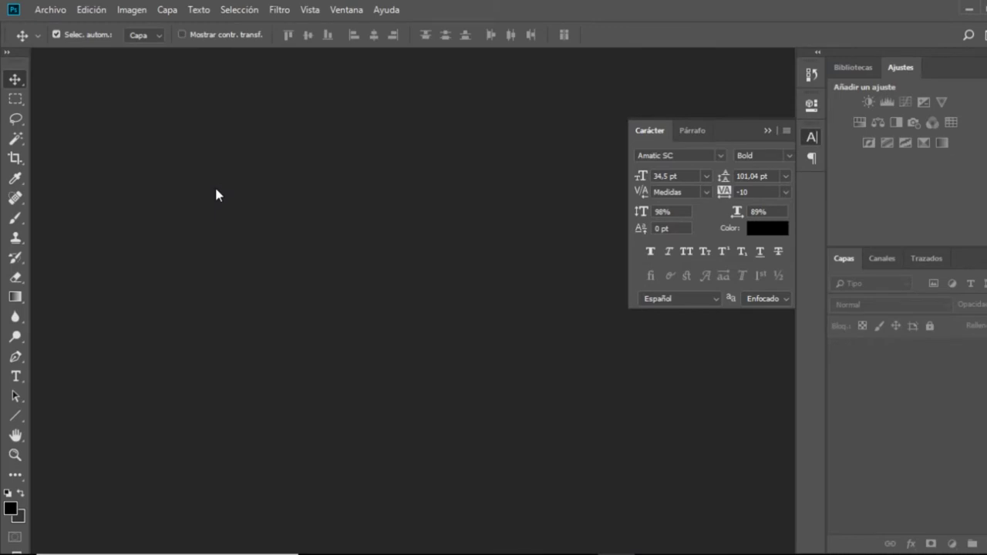
- Choose File > Import > Video Frames to Layers in Photoshop
left_click(47, 11)
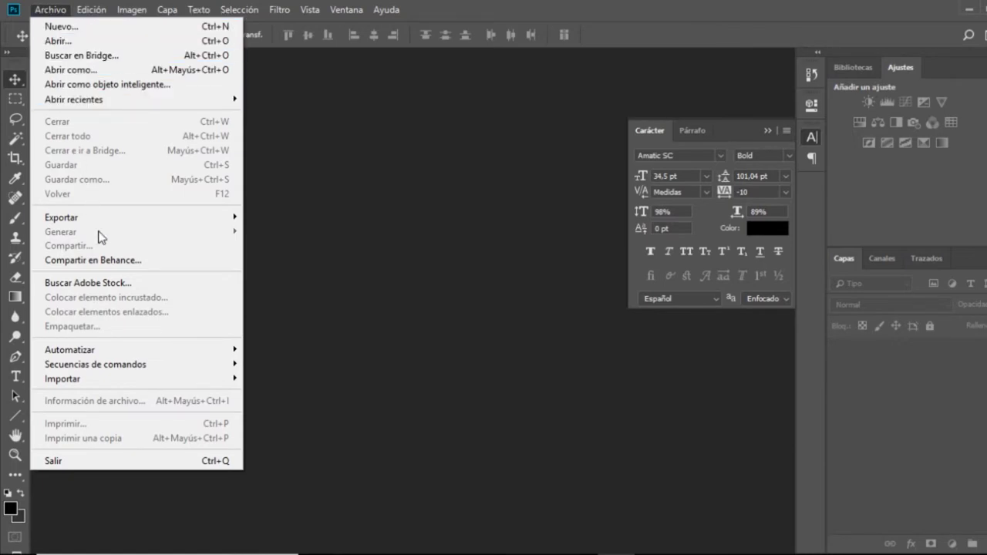
mouse_move(162, 378)
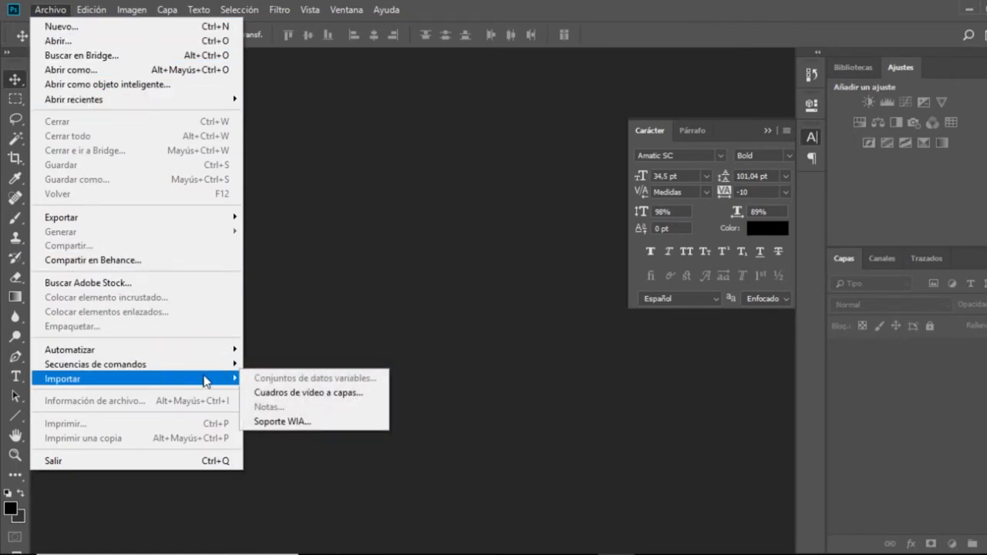
left_click(350, 395)
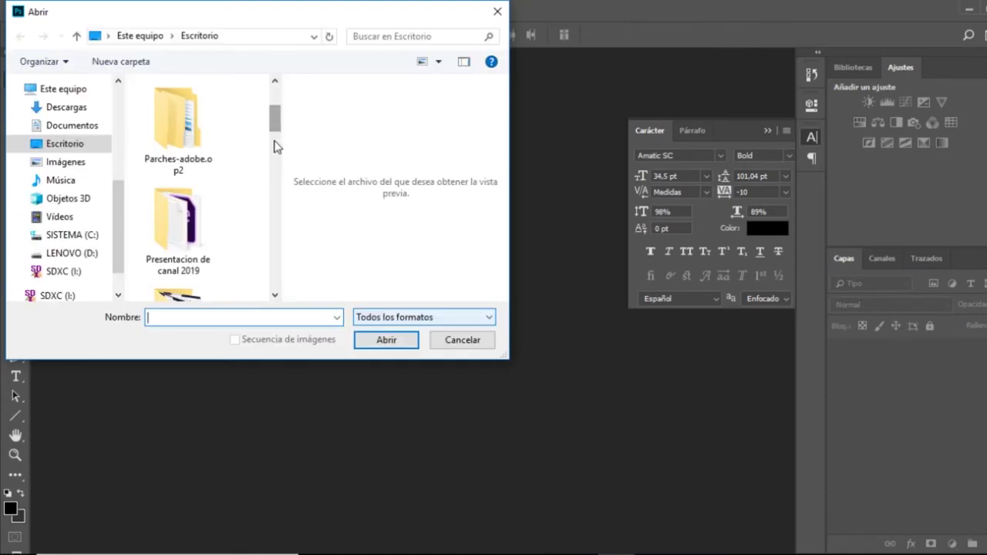
- Select the rendered Gif_1 video on the Desktop and open it for import
left_click_drag(275, 146, 275, 202)
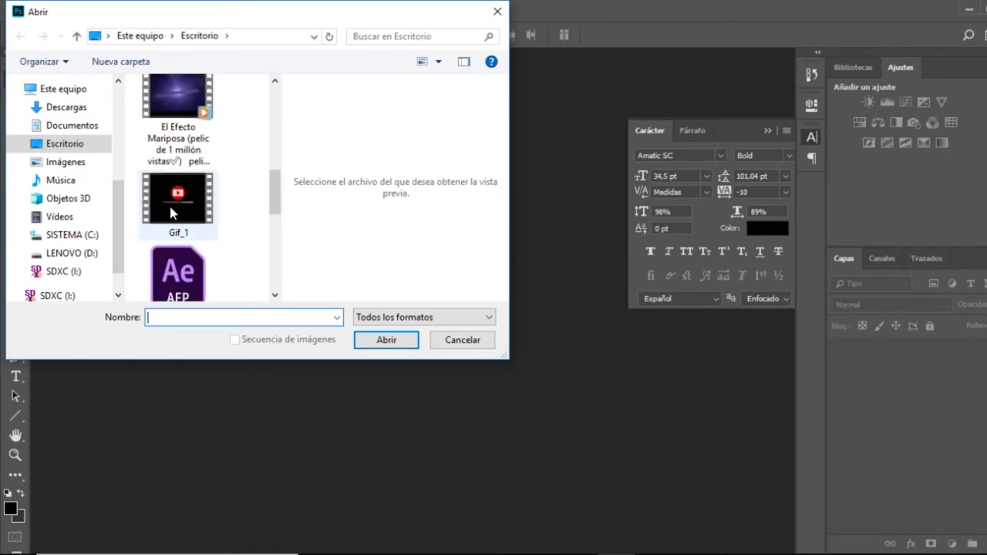
left_click(173, 214)
left_click(372, 344)
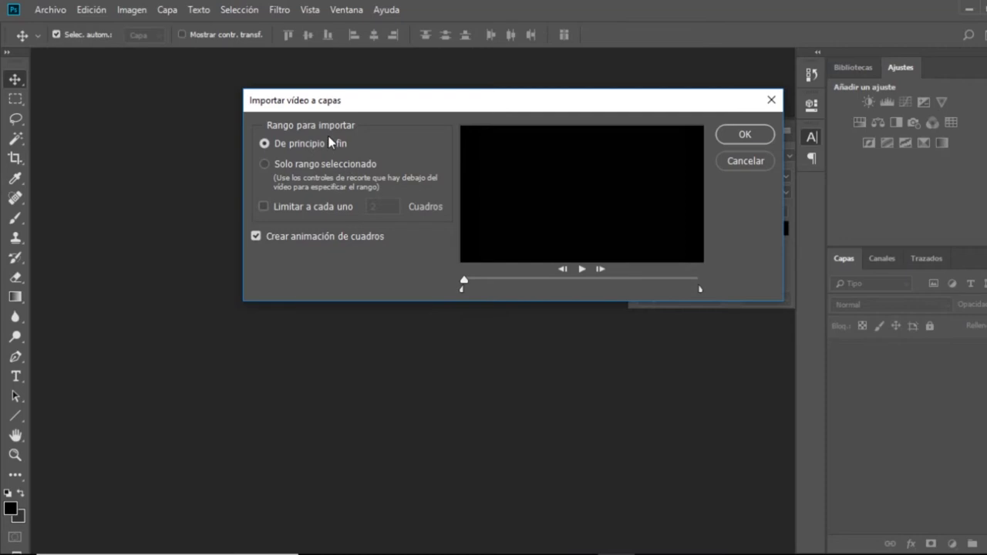
- Import the Gif_1 video as frame layers, then collapse the Character panel
left_click(752, 138)
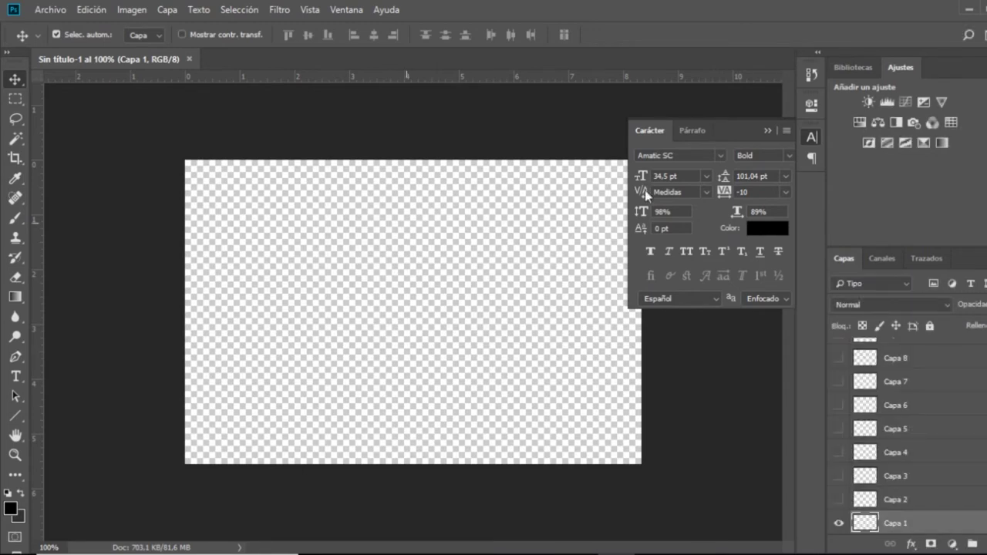
left_click(814, 139)
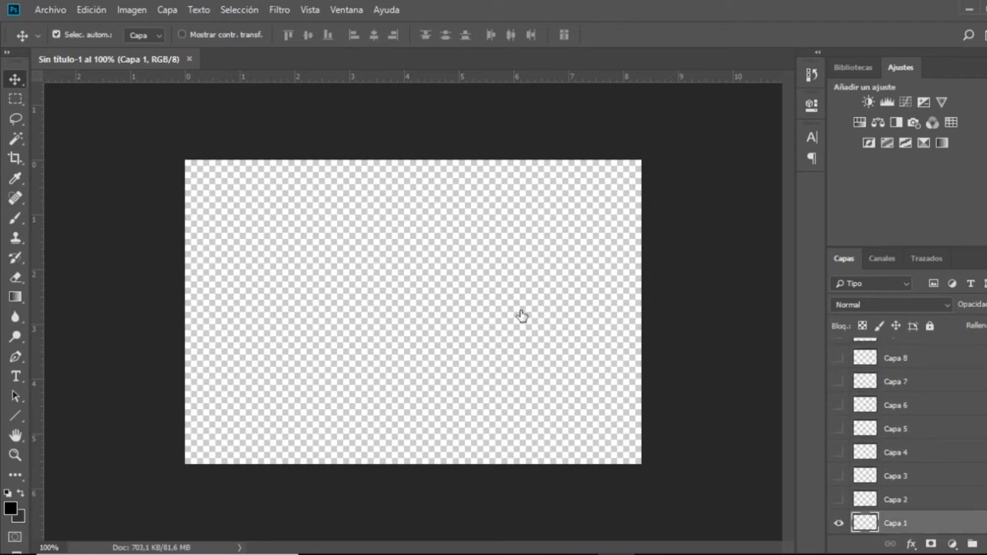
- Open File > Export > Save for Web (Legacy) for the animation
left_click(41, 10)
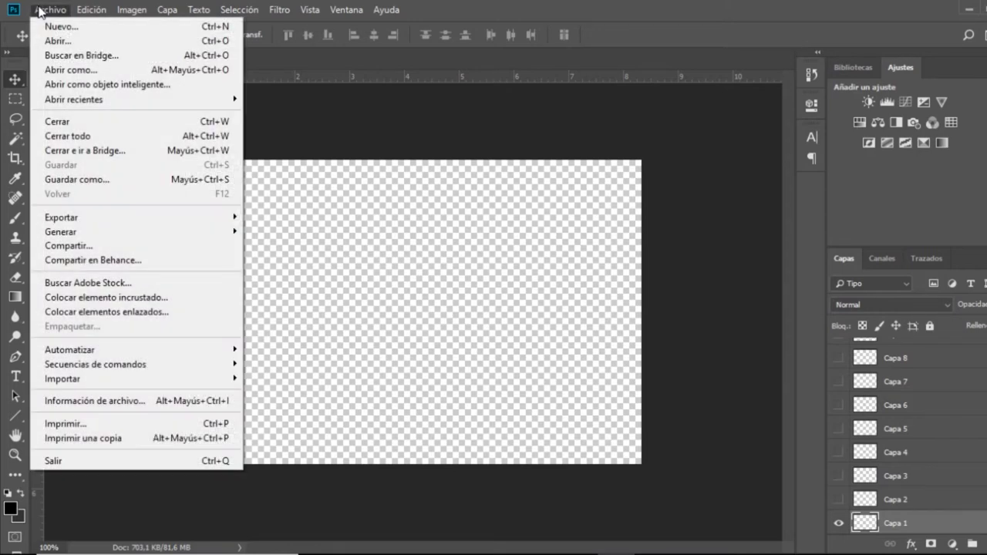
mouse_move(154, 218)
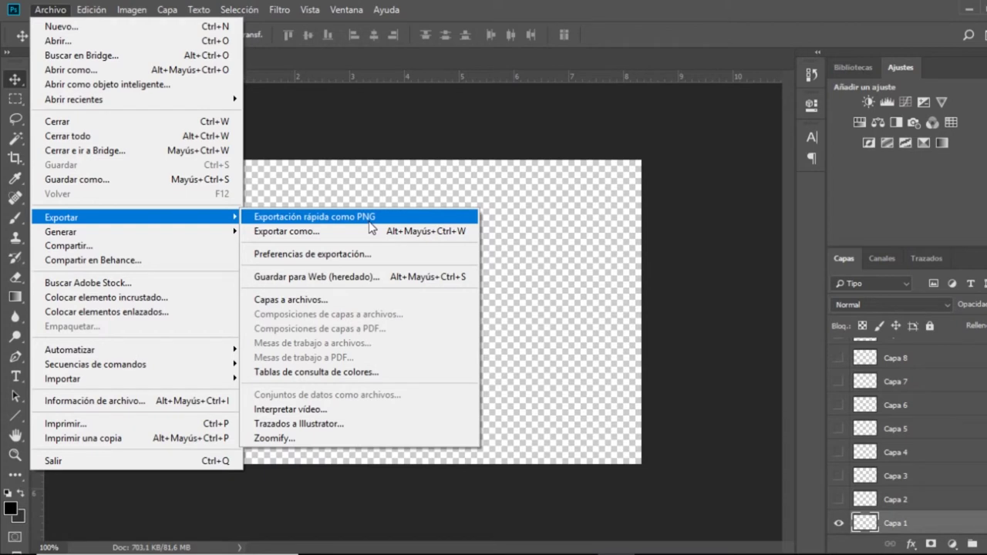
left_click(404, 280)
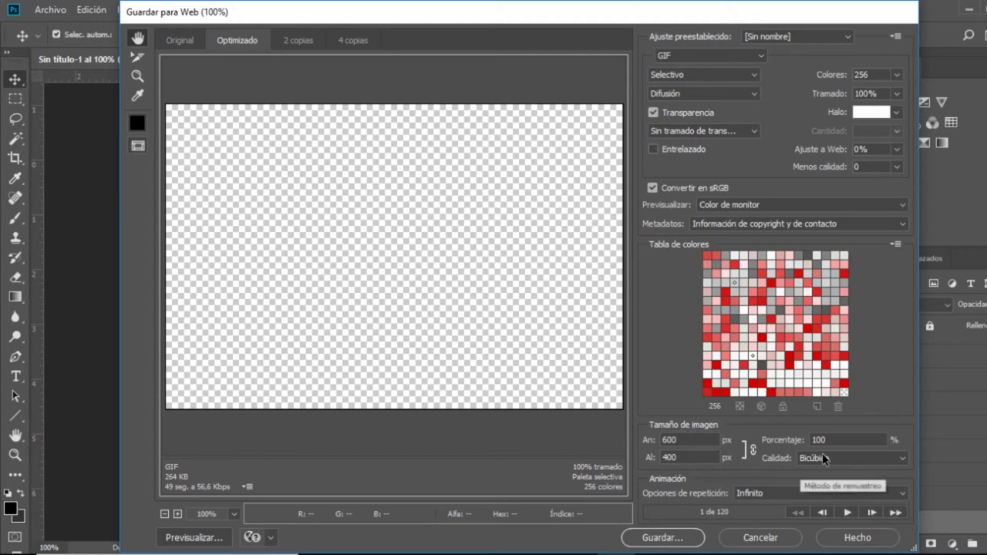
- Preview the GIF with looping set to Once, then to Forever
left_click(758, 494)
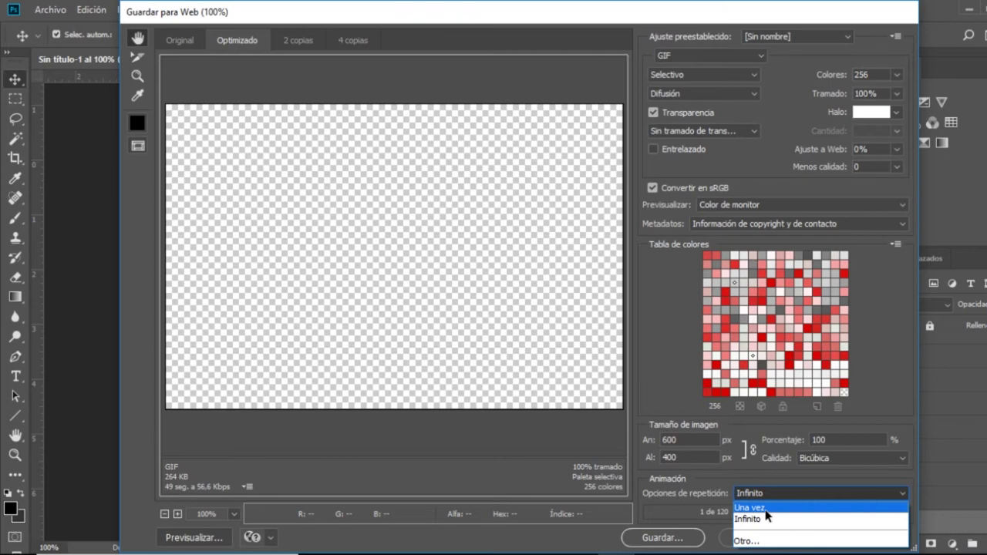
left_click(766, 509)
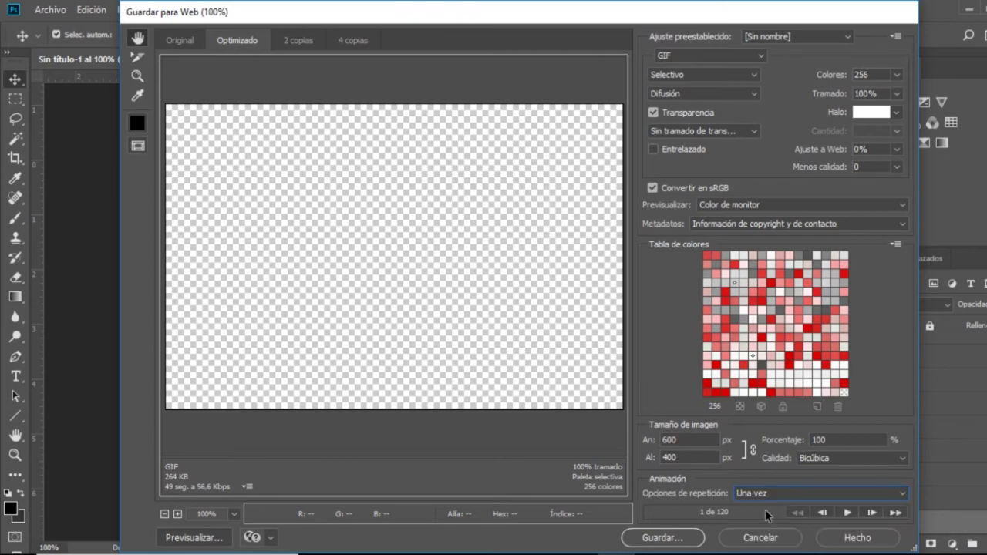
left_click(847, 513)
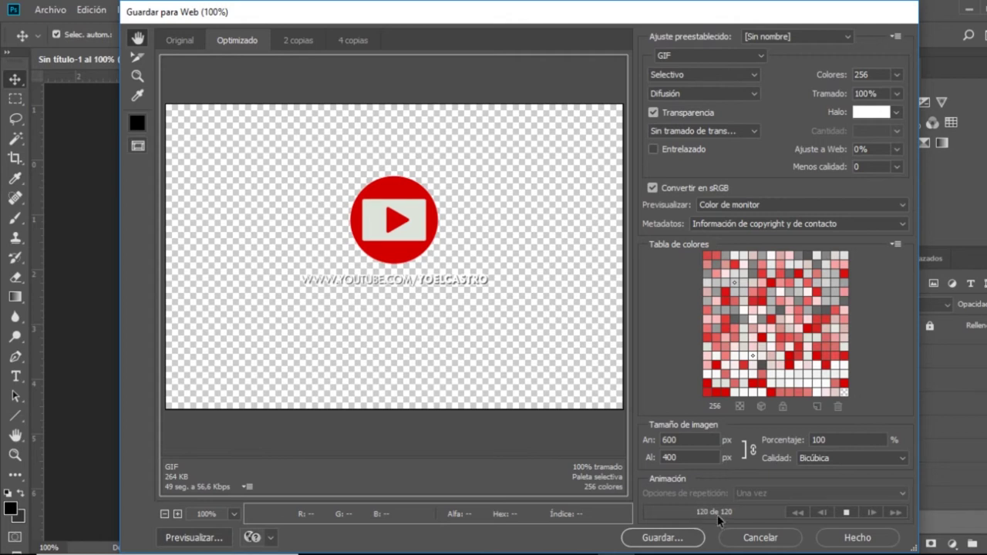
left_click(745, 494)
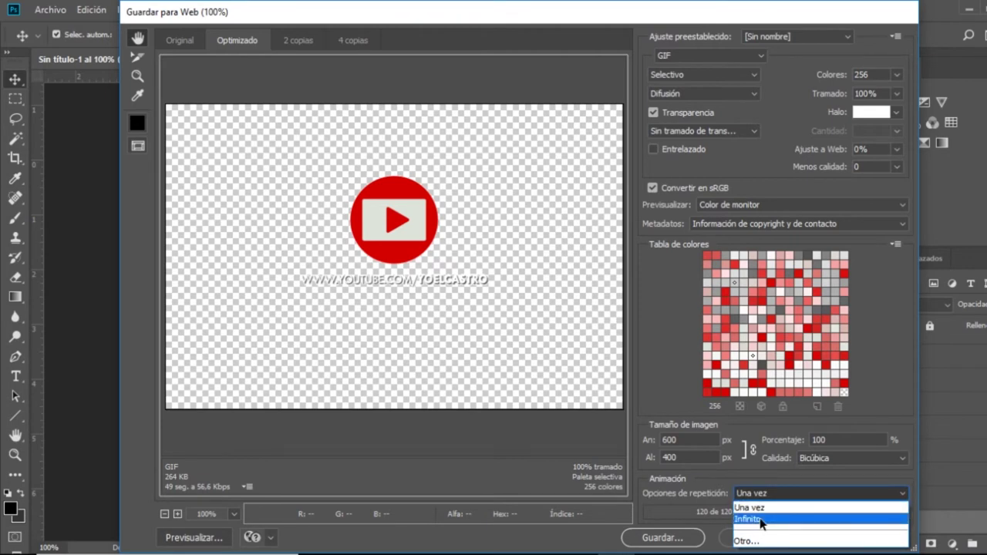
left_click(760, 519)
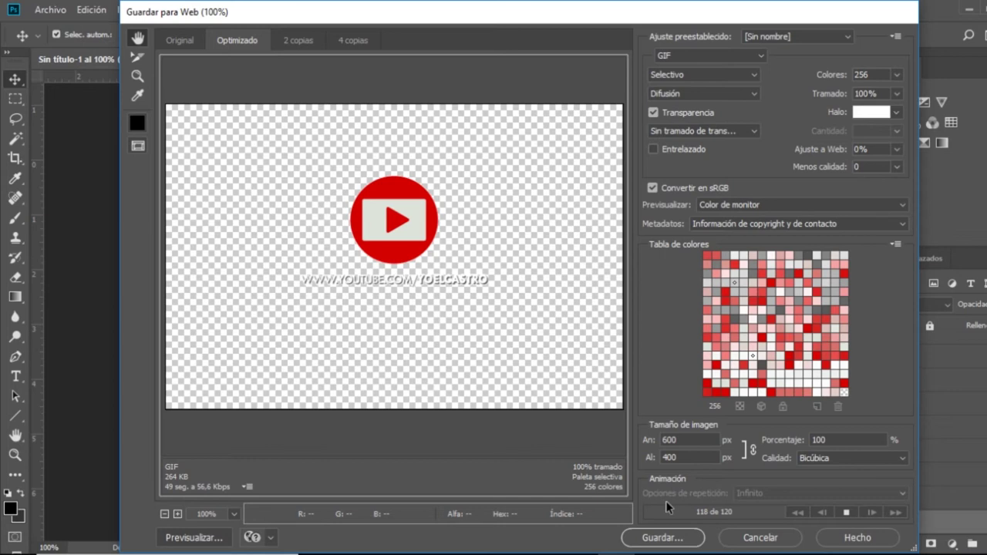
left_click(846, 511)
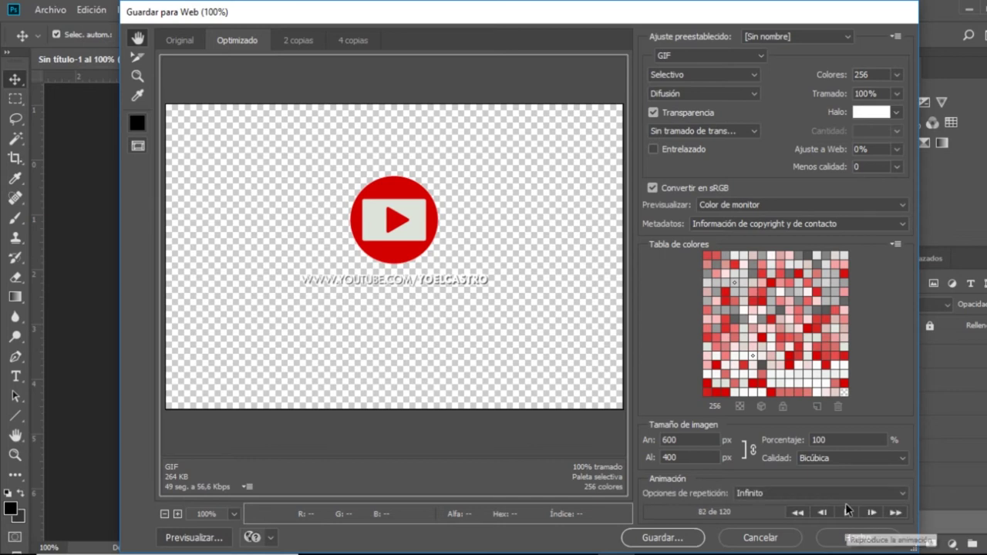
- Set looping back to Once and scale the output to 70% (420×280 px)
left_click(816, 493)
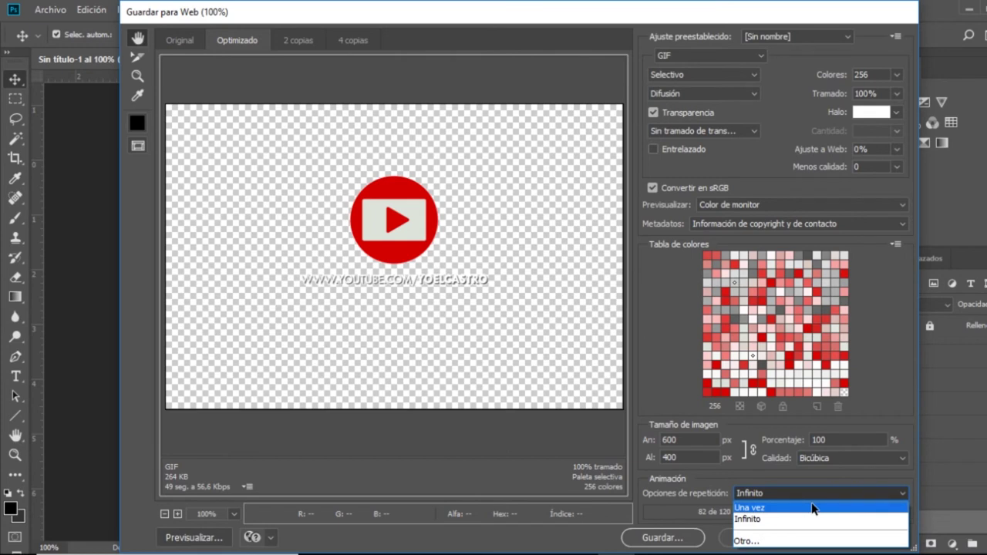
left_click(814, 508)
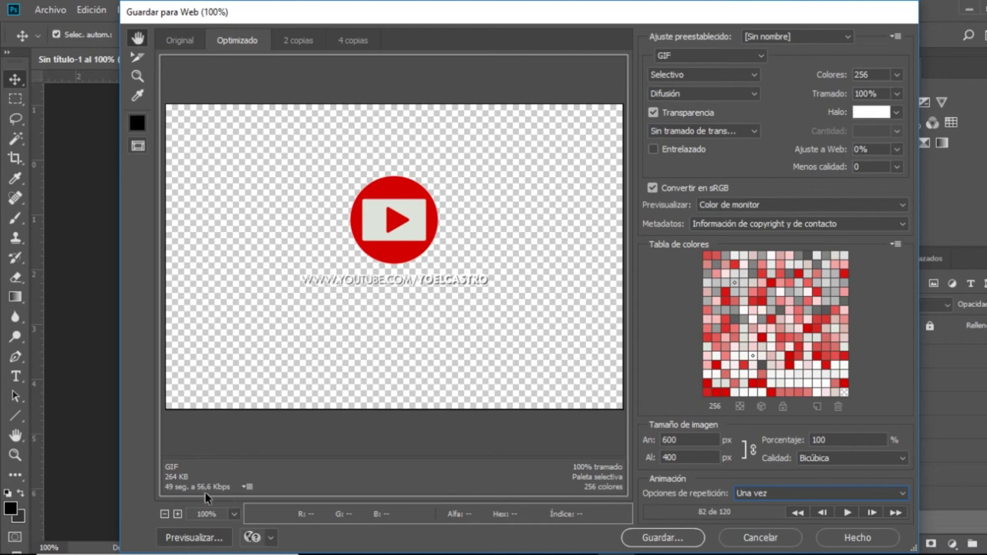
left_click(870, 444)
type("70")
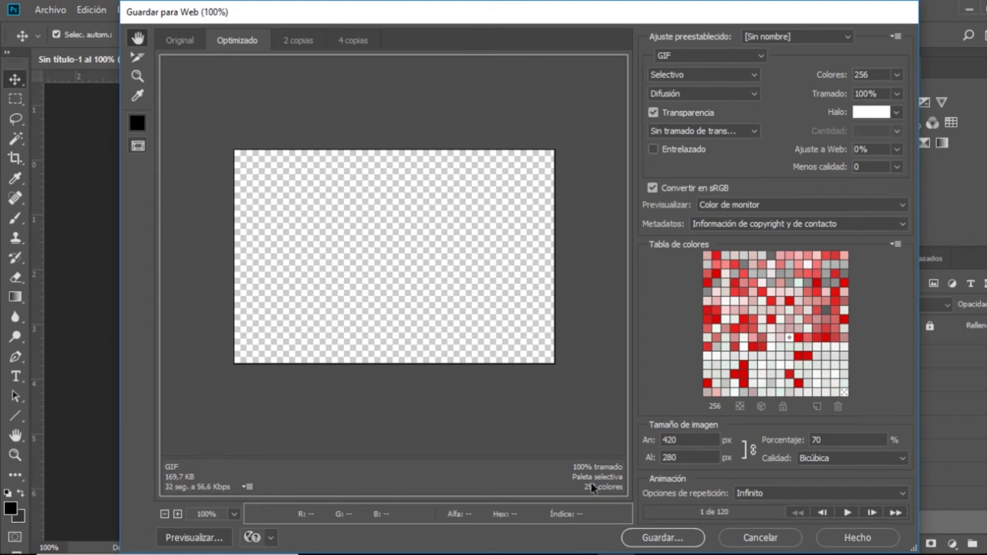
- Preview the 70% GIF, then restore the output size to 100% (600×400 px)
left_click(848, 512)
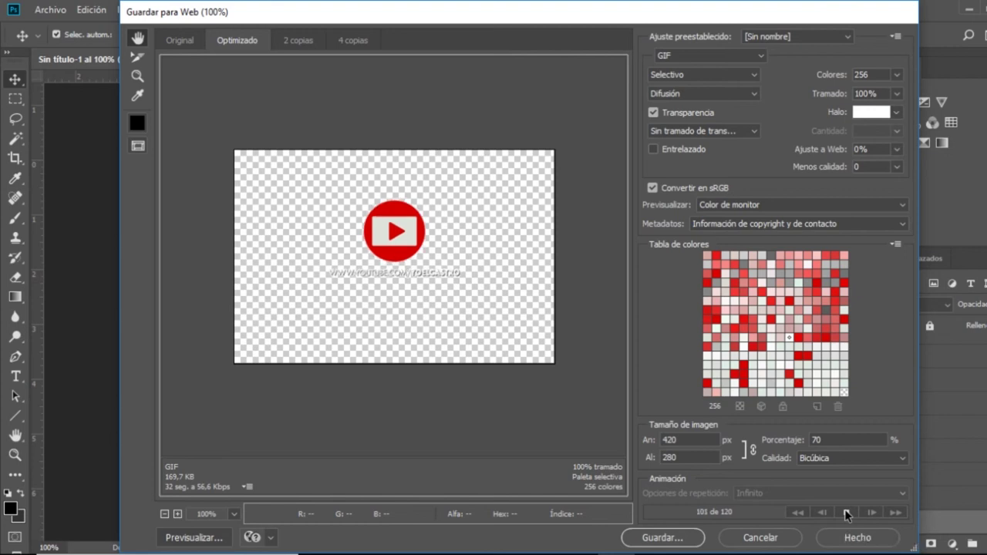
left_click(847, 515)
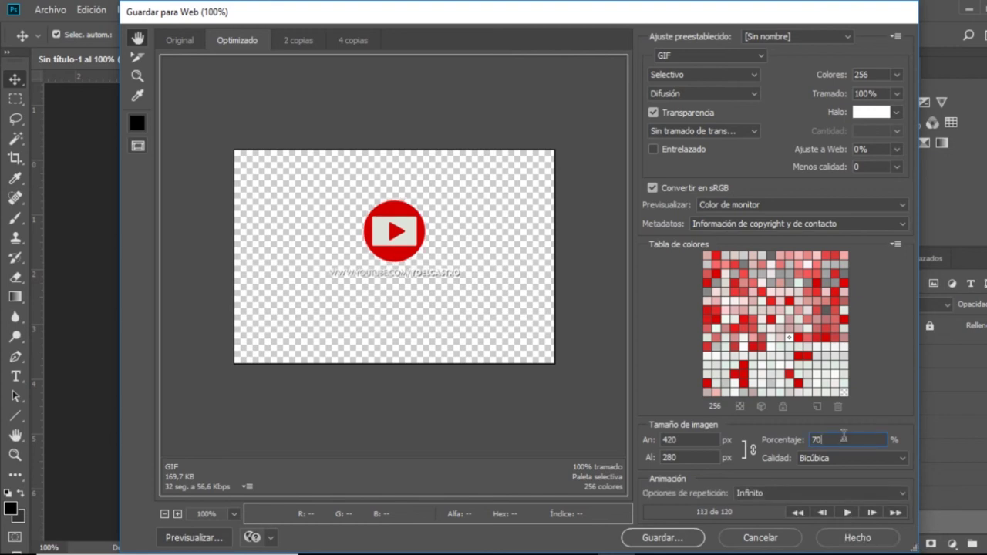
type("100")
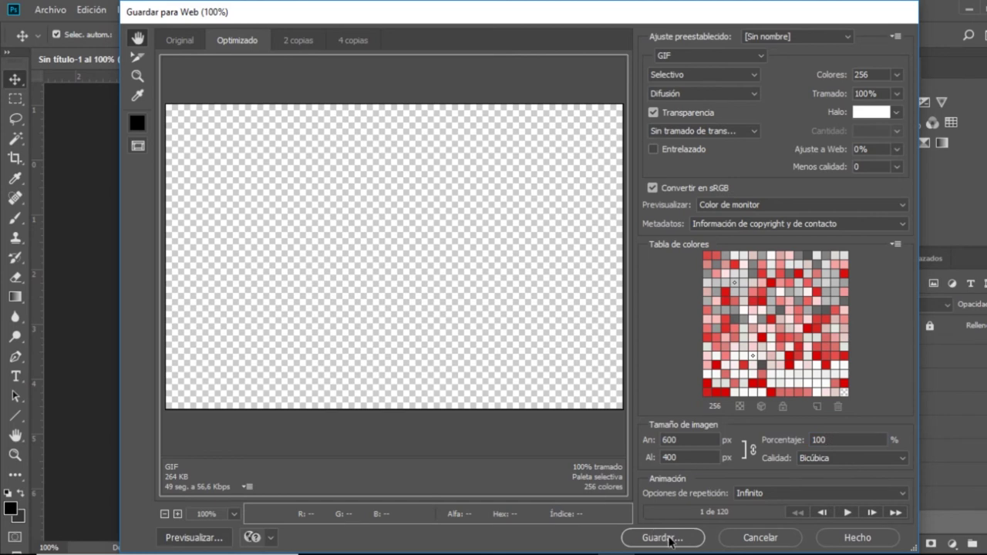
- Save the GIF to the Desktop as 'gif final' and close Save for Web
left_click(664, 539)
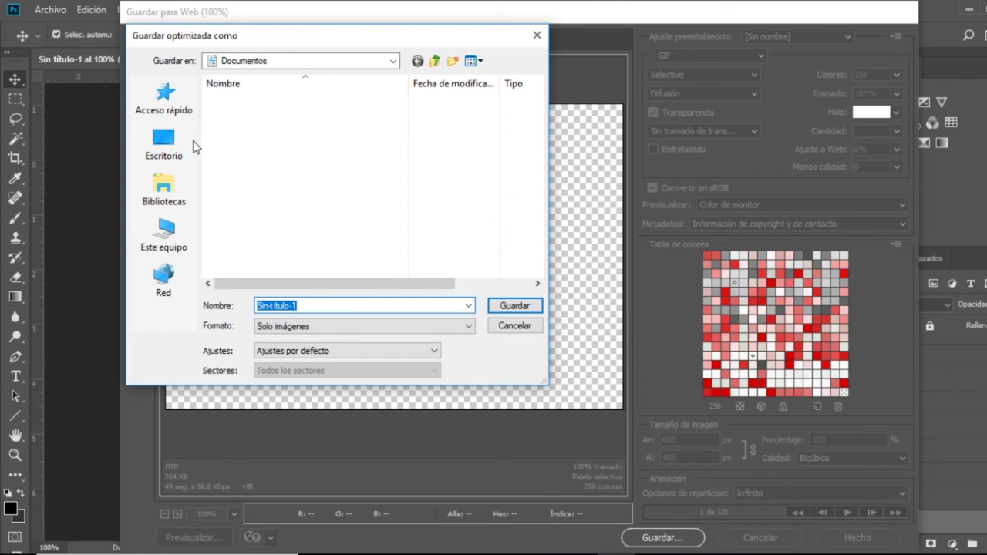
left_click(185, 147)
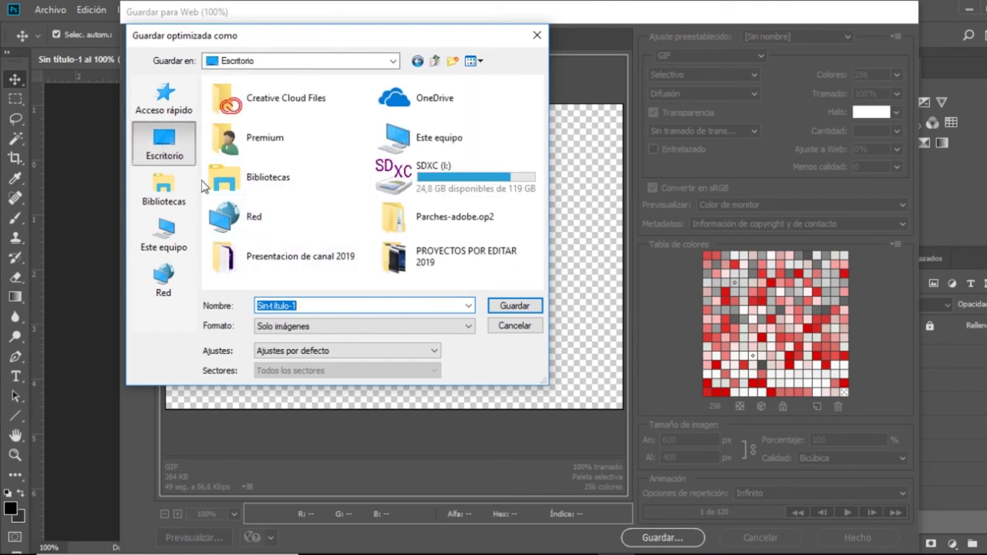
type("gi")
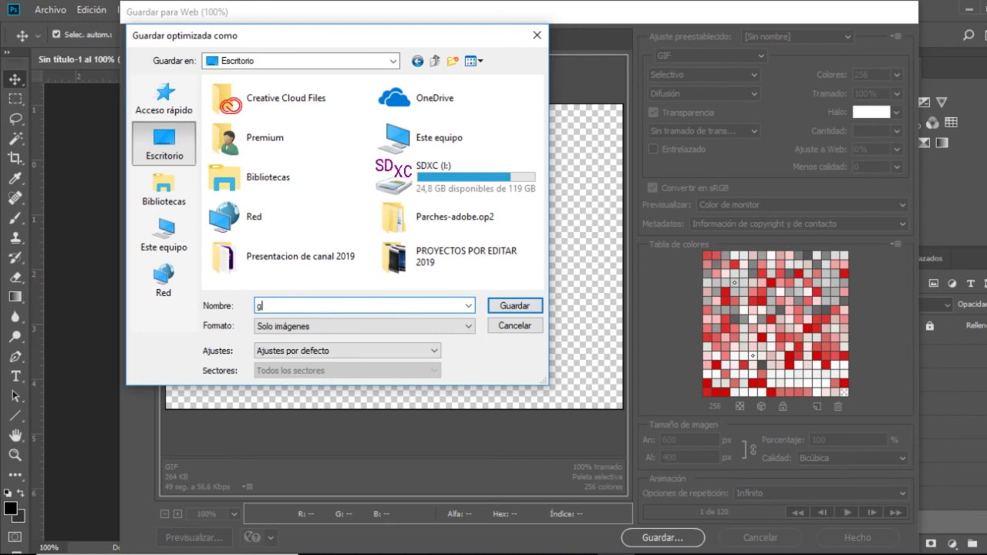
type("f final")
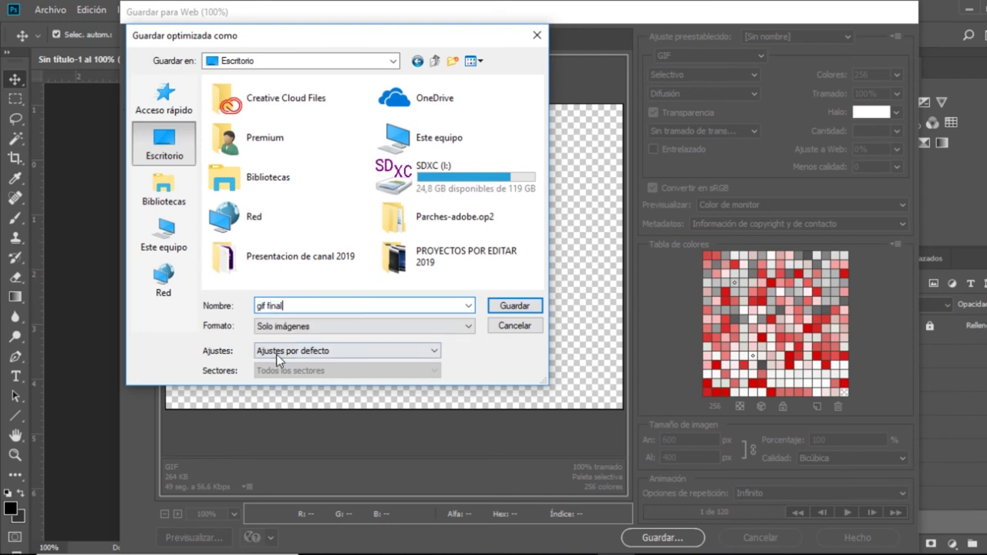
left_click(516, 311)
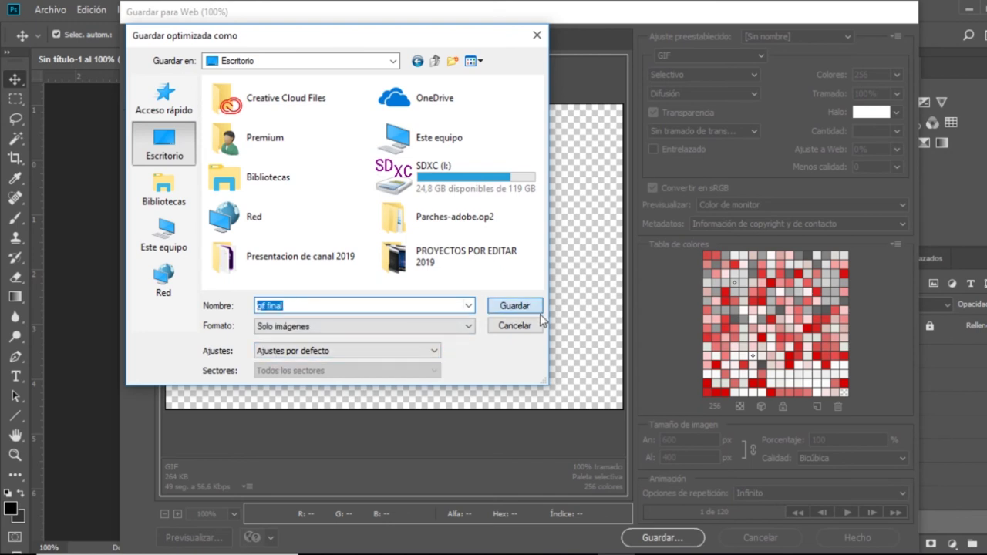
left_click(856, 540)
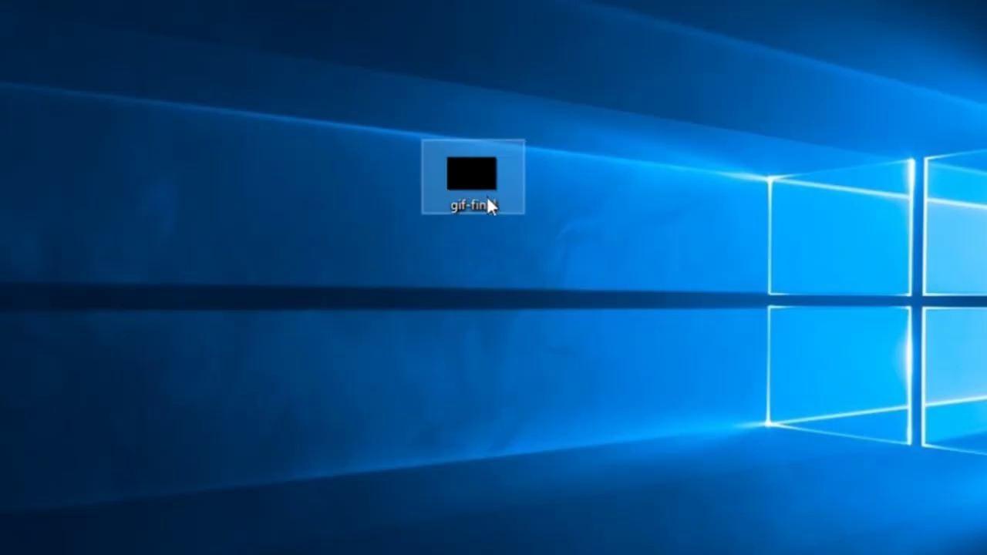
- Open gif-final (600 × 400 GIF, about 264 KB) from the desktop to view the animation
mouse_move(486, 184)
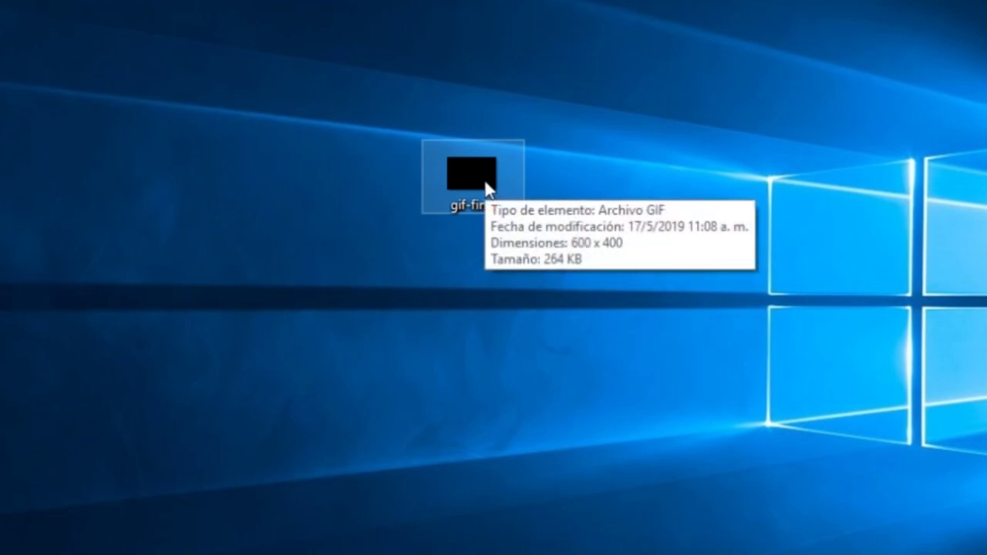
double_click(486, 185)
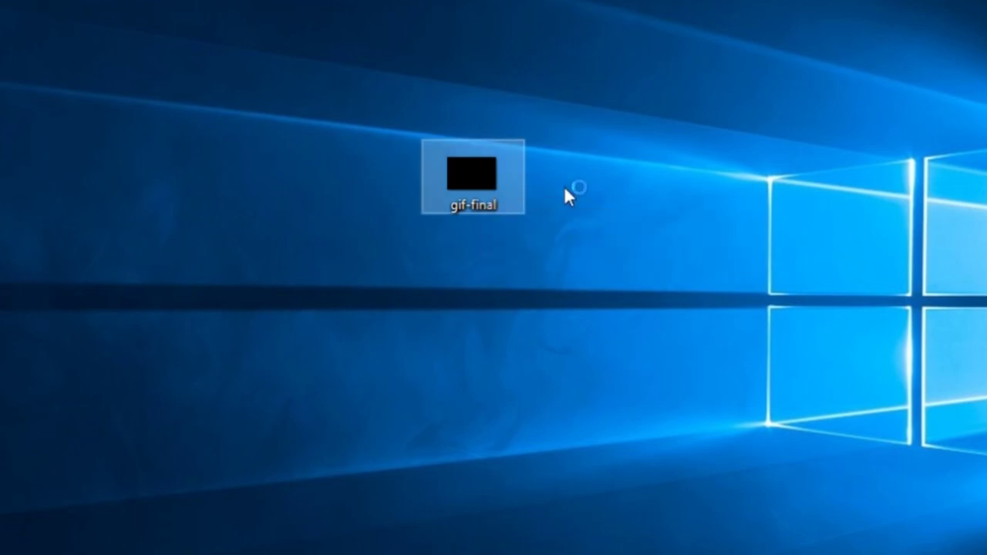